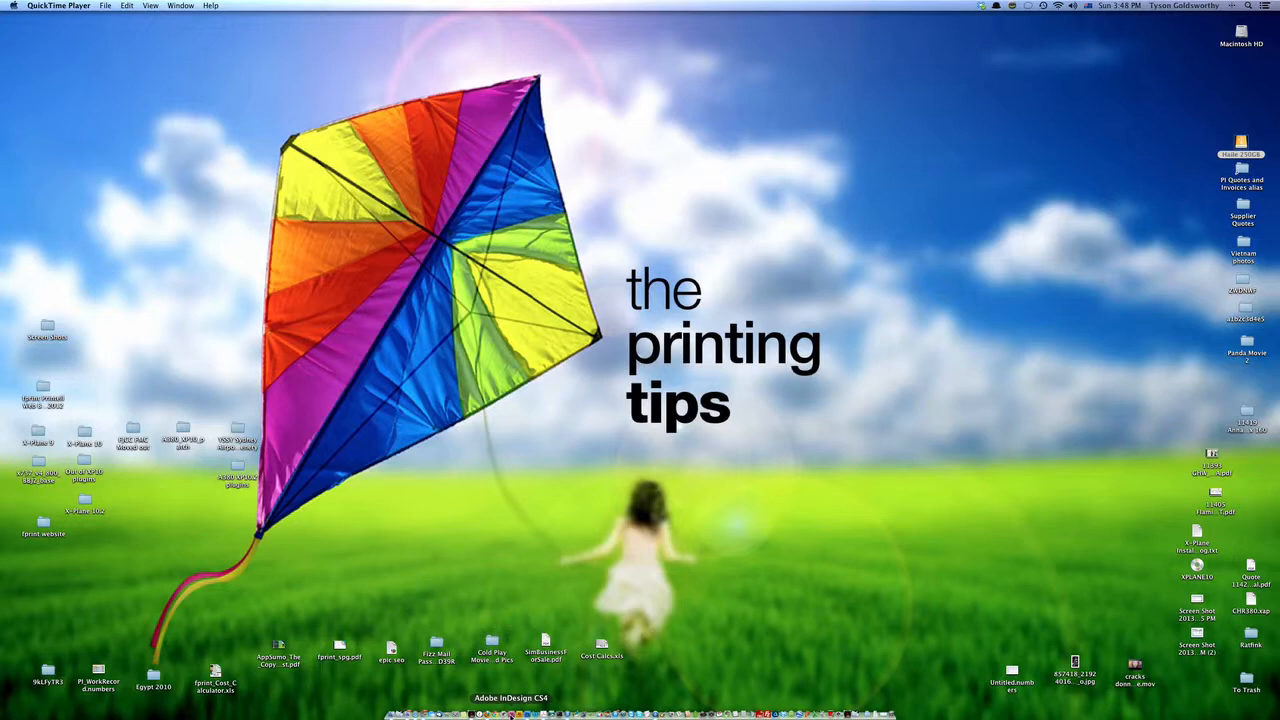
Switch to Adobe InDesign CS4 and start a new document with a page 90 mm wide and 55 mm high.
{"action": "left_click", "coordinate": [511, 714]}
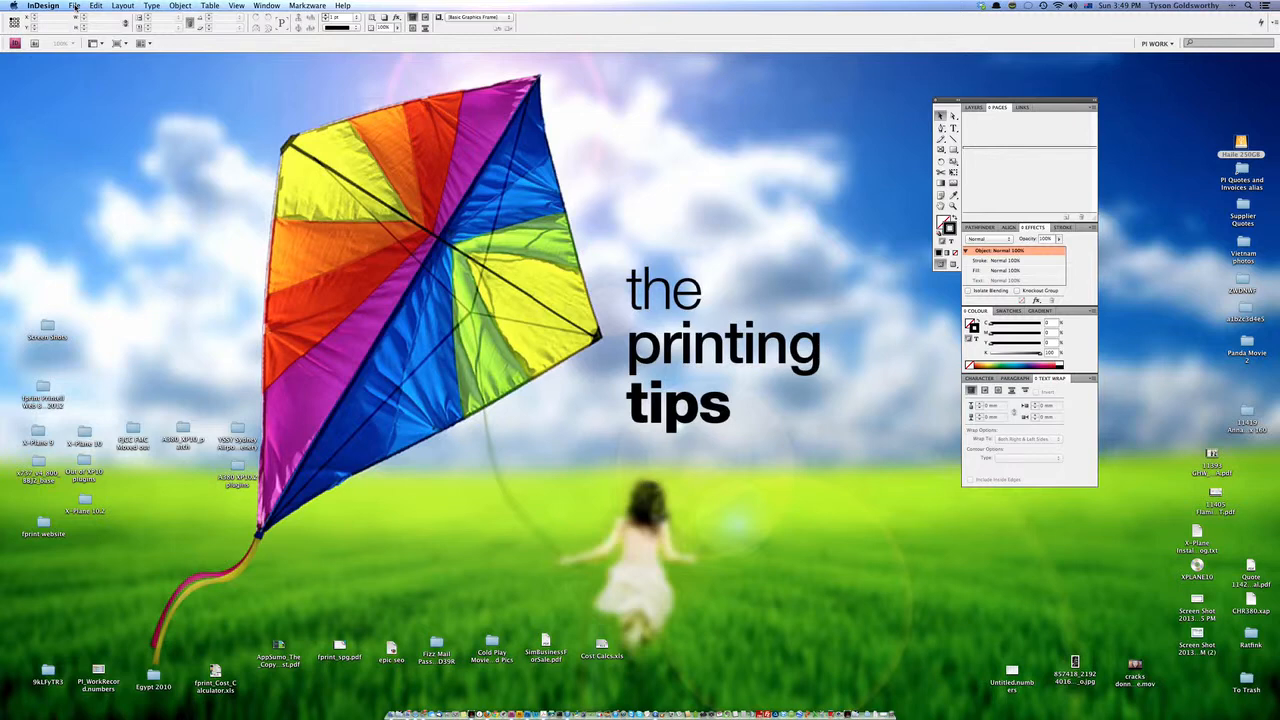
{"action": "left_click", "coordinate": [74, 7]}
{"action": "mouse_move", "coordinate": [150, 17]}
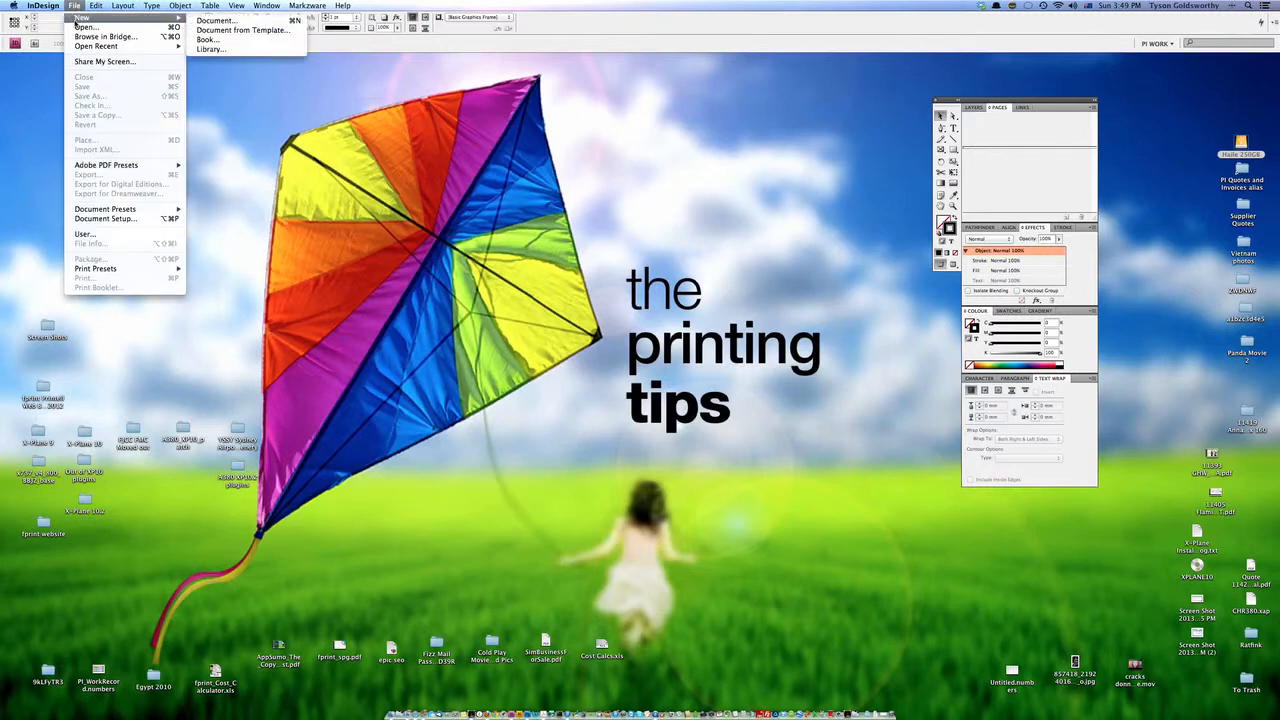
{"action": "left_click", "coordinate": [228, 21]}
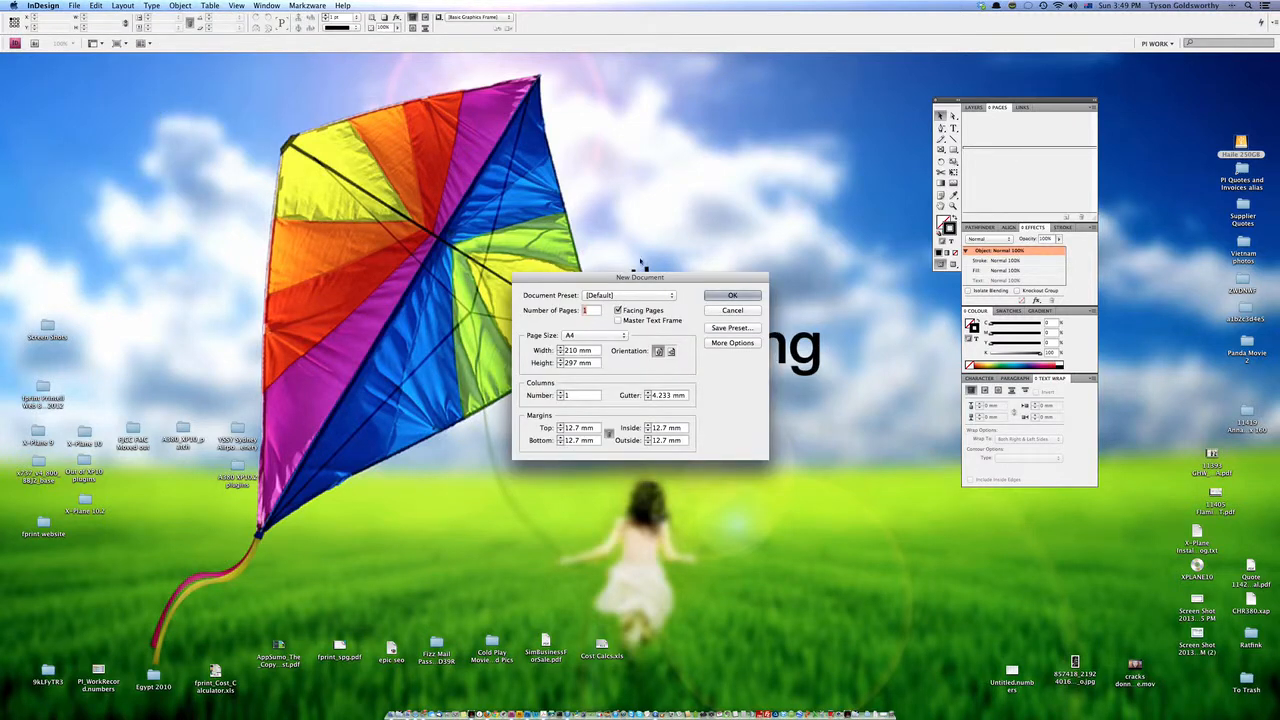
{"action": "double_click", "coordinate": [575, 352]}
{"action": "type", "text": "90"}
{"action": "key", "text": "Tab"}
{"action": "type", "text": "55"}
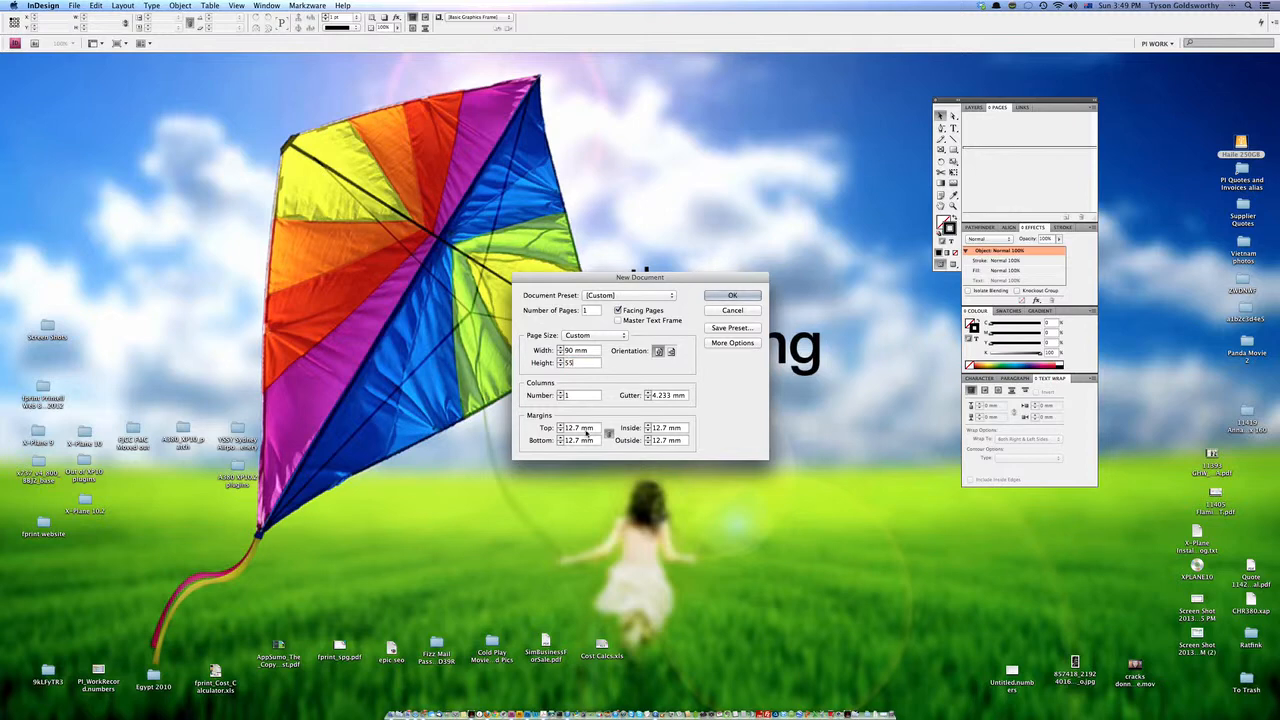
Set all margins to 5 mm, turn off facing pages and create the document.
{"action": "double_click", "coordinate": [582, 428]}
{"action": "type", "text": "5"}
{"action": "key", "text": "Tab"}
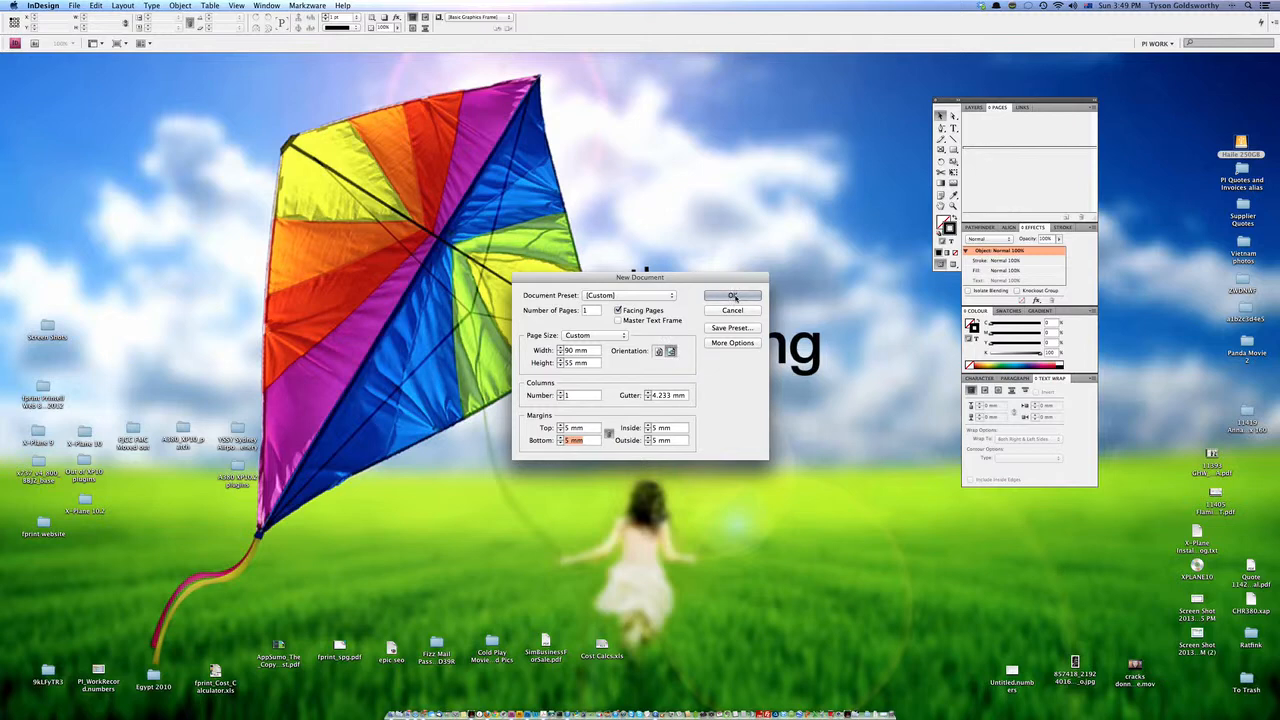
{"action": "left_click", "coordinate": [618, 310]}
{"action": "left_click", "coordinate": [732, 296]}
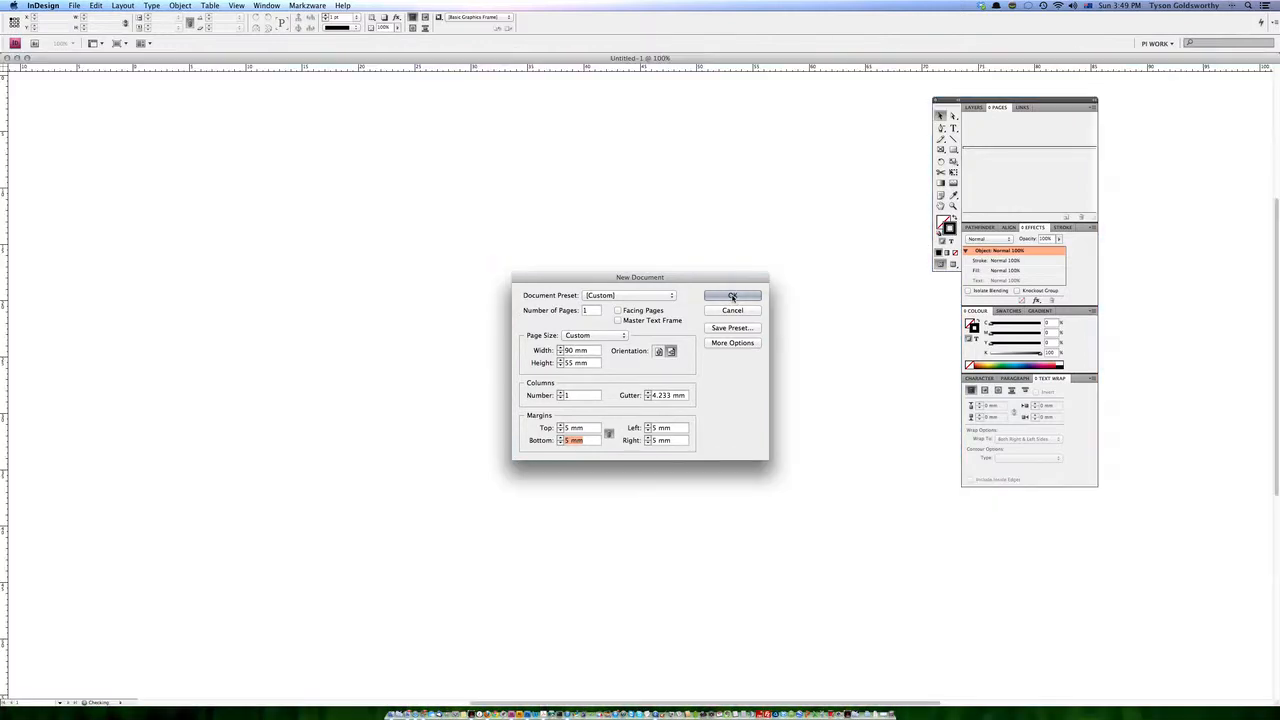
Draw a rectangular picture frame covering the entire 90 × 55 mm page.
{"action": "key", "text": "super+minus"}
{"action": "key", "text": "super+minus"}
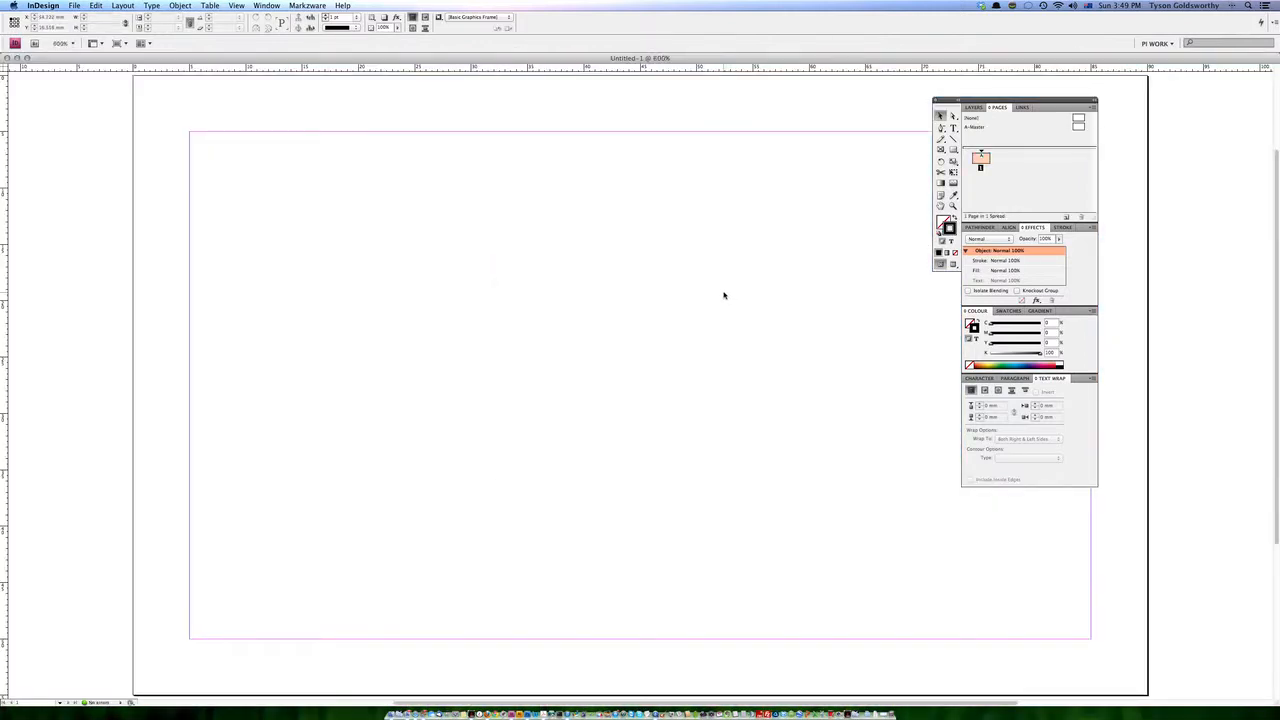
{"action": "left_click", "coordinate": [940, 148]}
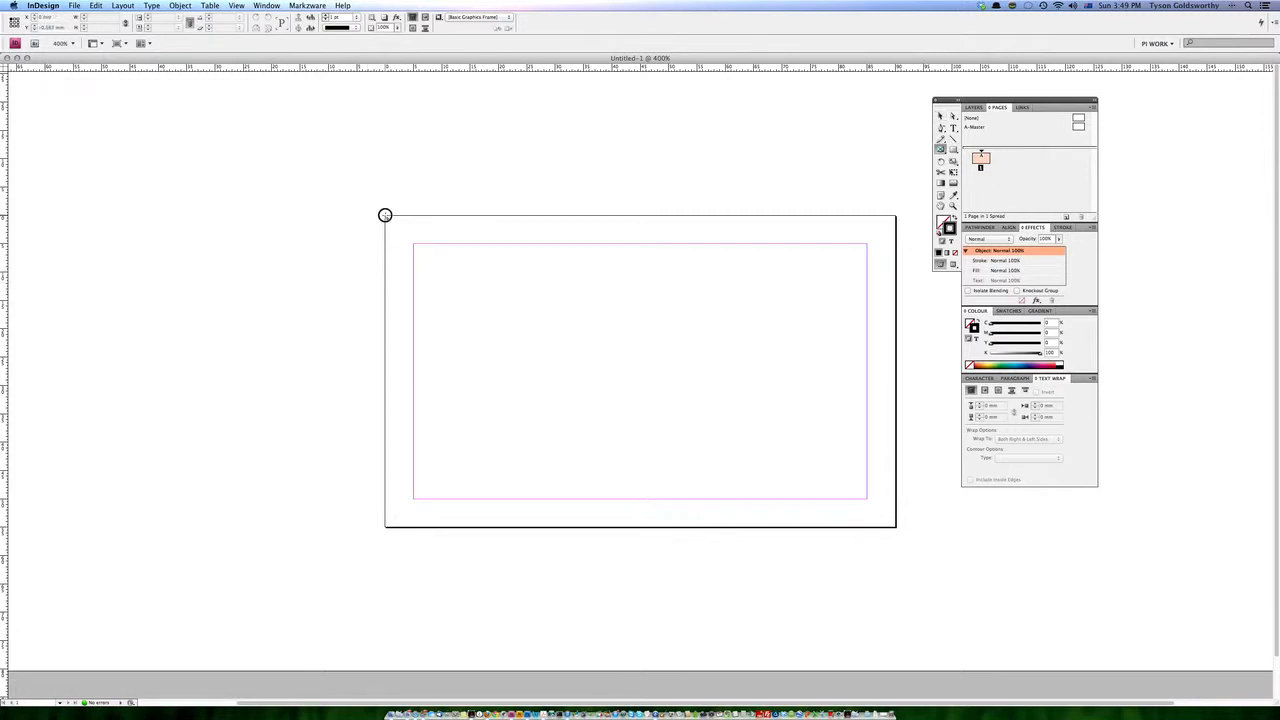
{"action": "left_click_drag", "start_coordinate": [386, 215], "coordinate": [894, 527]}
{"action": "left_click", "coordinate": [940, 116]}
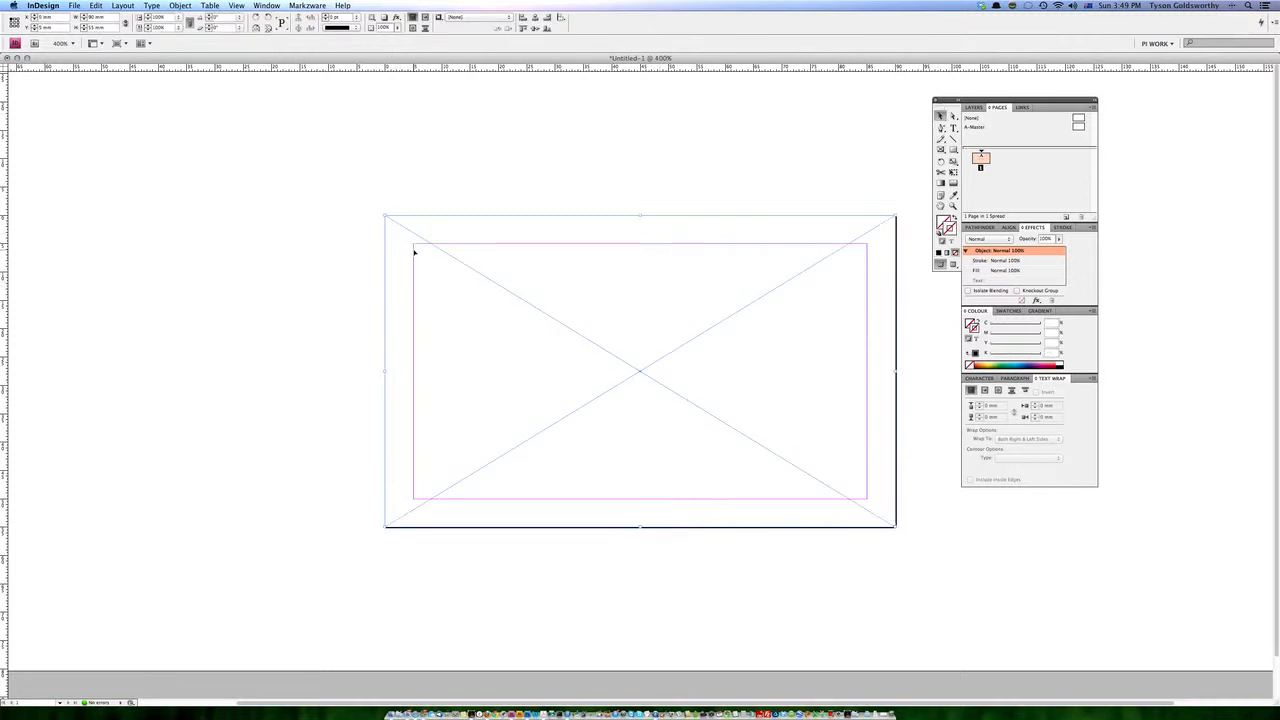
Place Card_Image_100x65.tif from the Biz Card Setup folder into the frame and centre the image within it.
{"action": "key", "text": "super+d"}
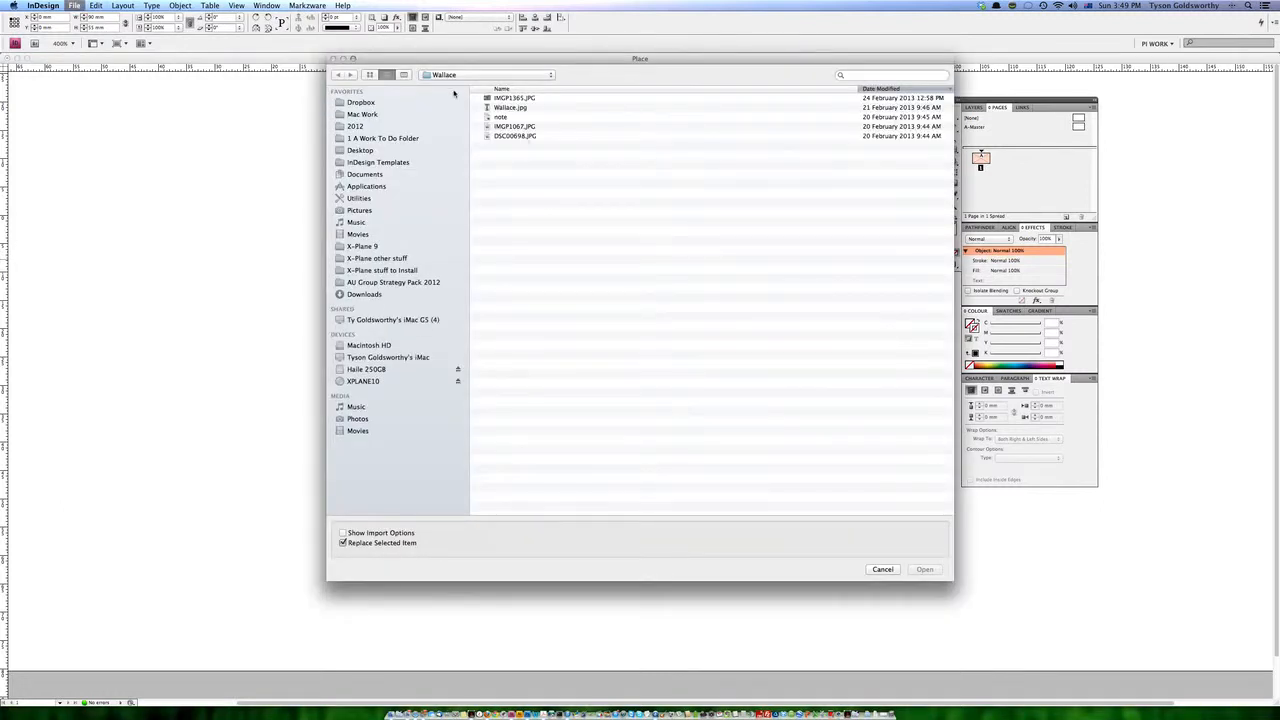
{"action": "left_click", "coordinate": [896, 570]}
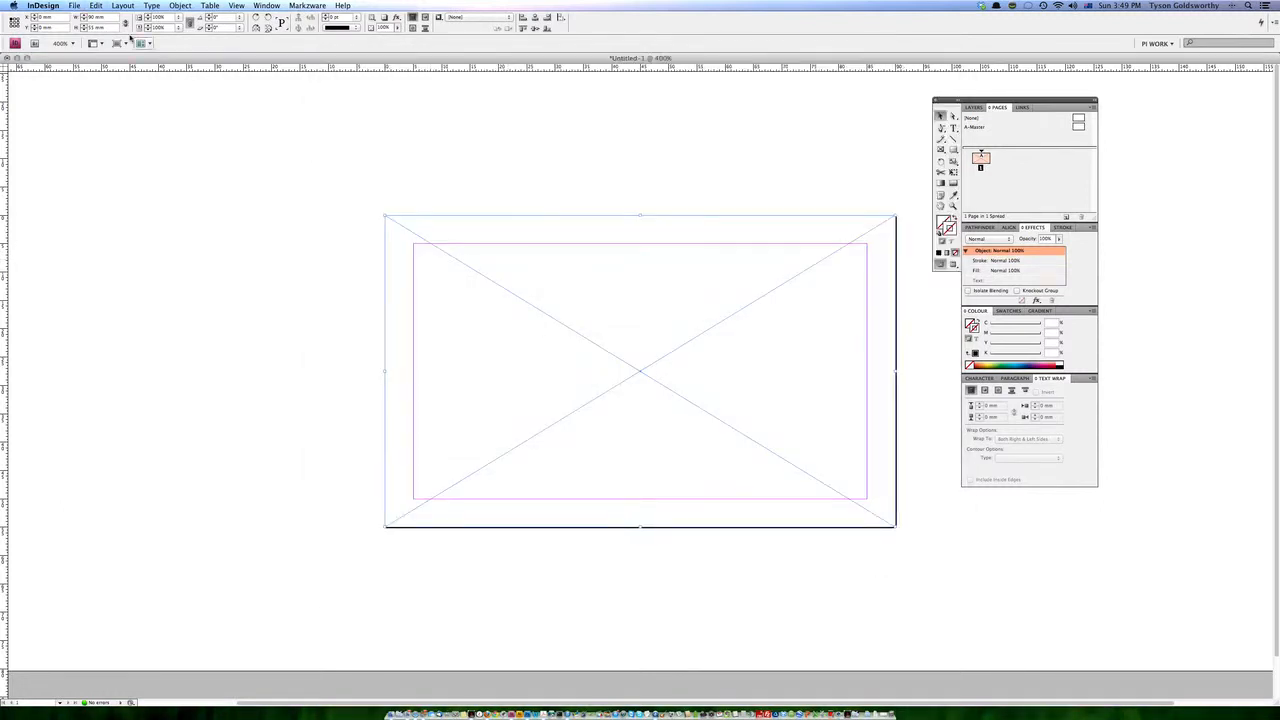
{"action": "left_click", "coordinate": [74, 5]}
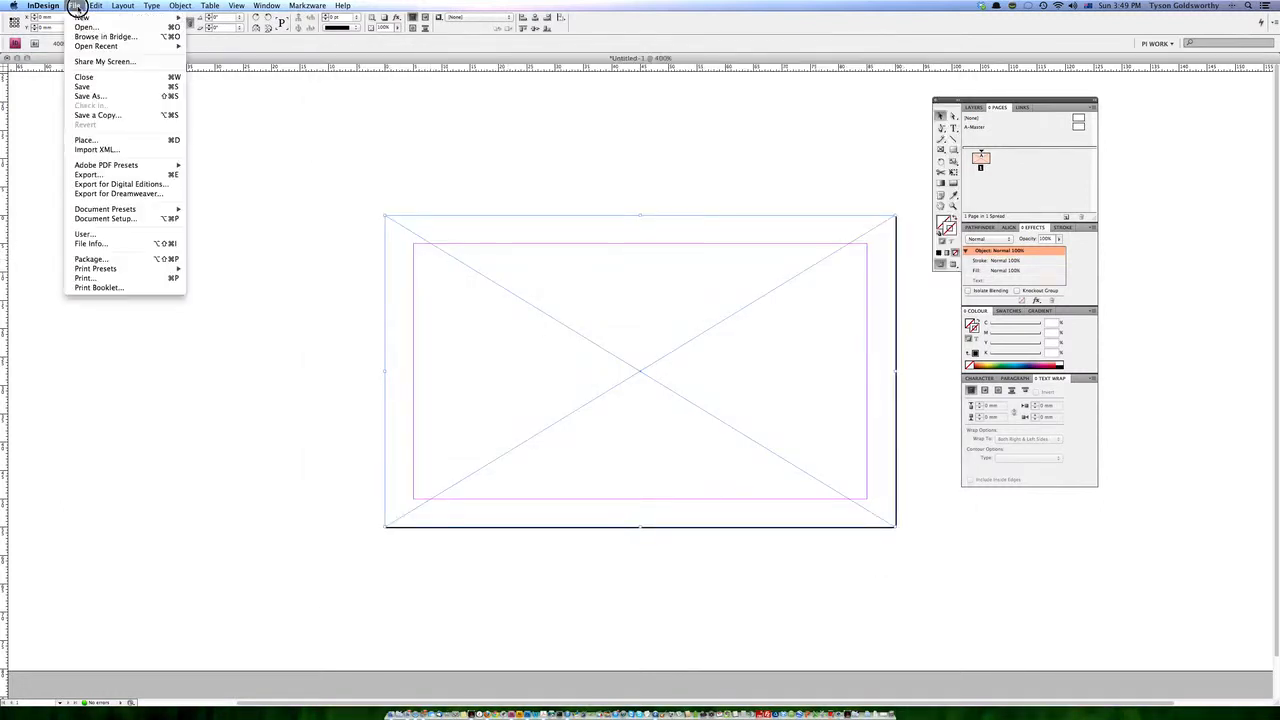
{"action": "left_click", "coordinate": [101, 140]}
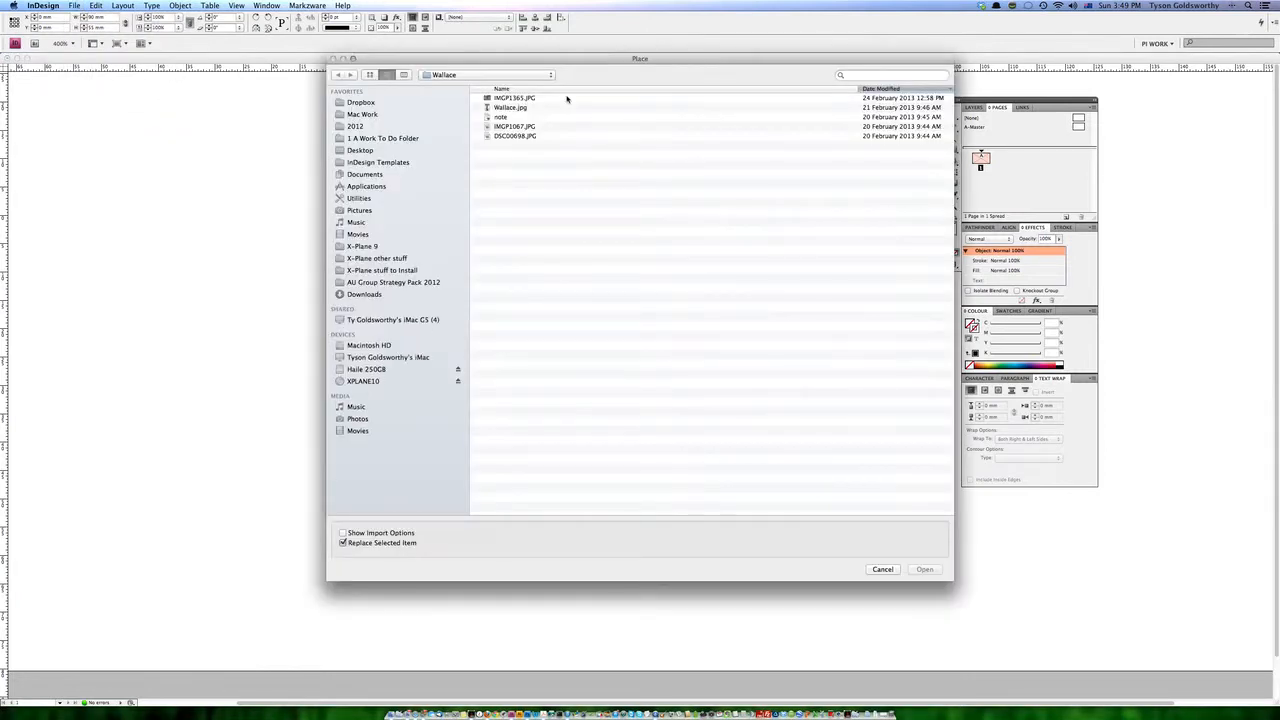
{"action": "left_click", "coordinate": [475, 75]}
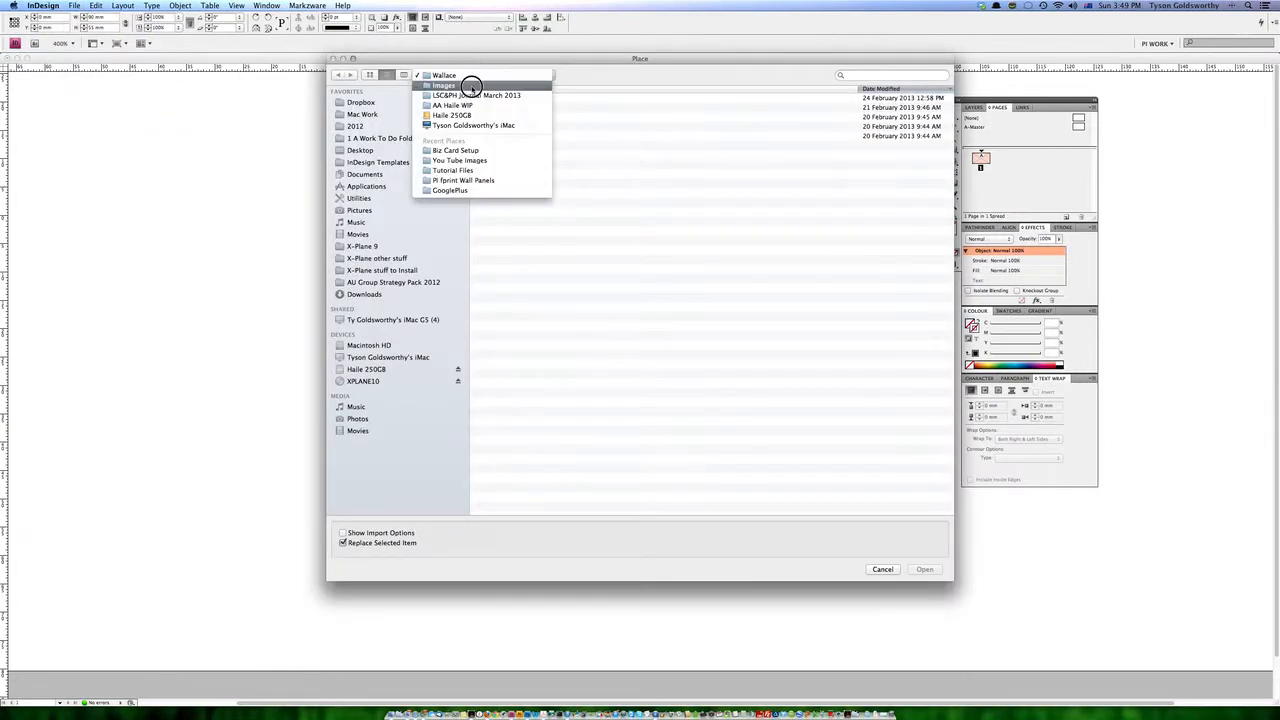
{"action": "left_click", "coordinate": [470, 152]}
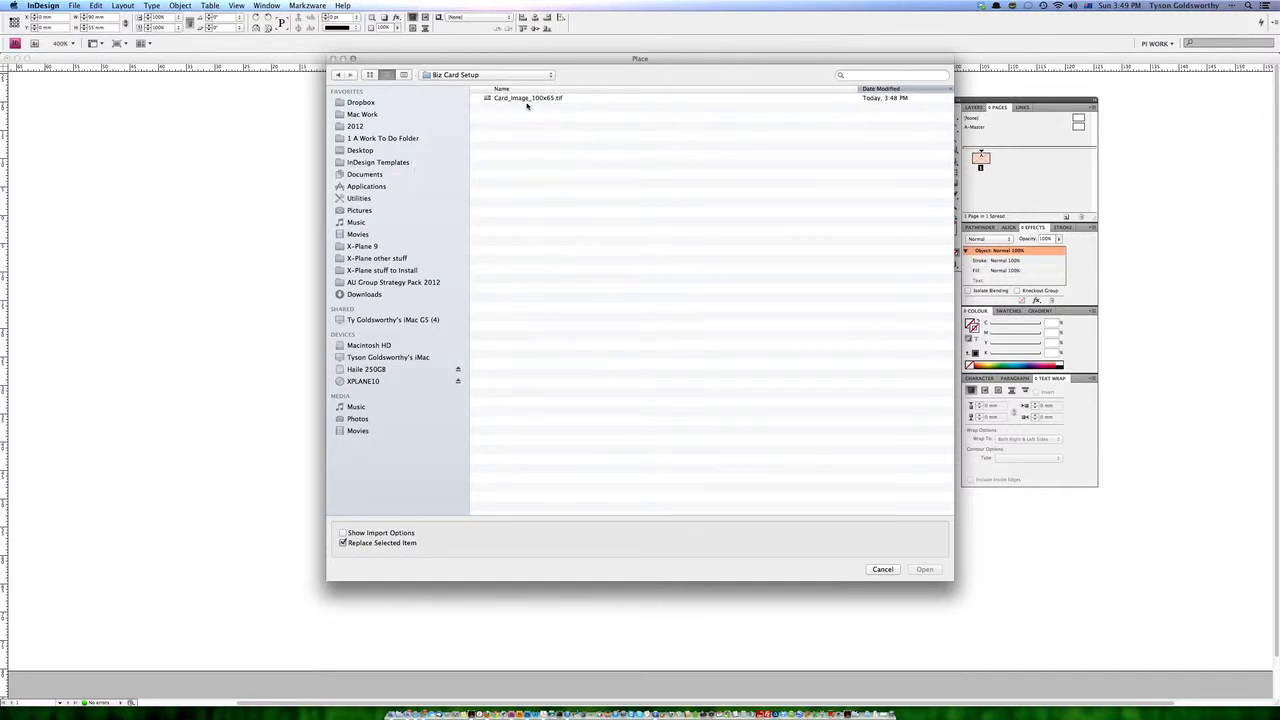
{"action": "left_click", "coordinate": [520, 98]}
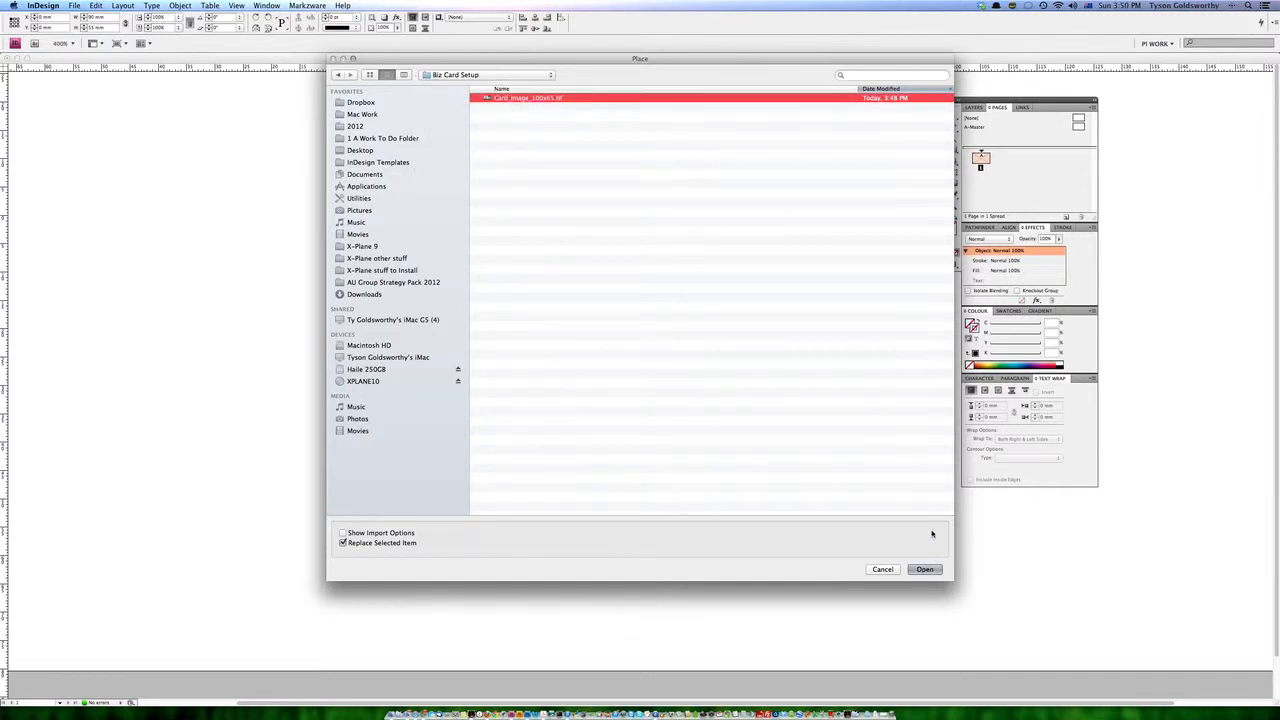
{"action": "left_click", "coordinate": [925, 570]}
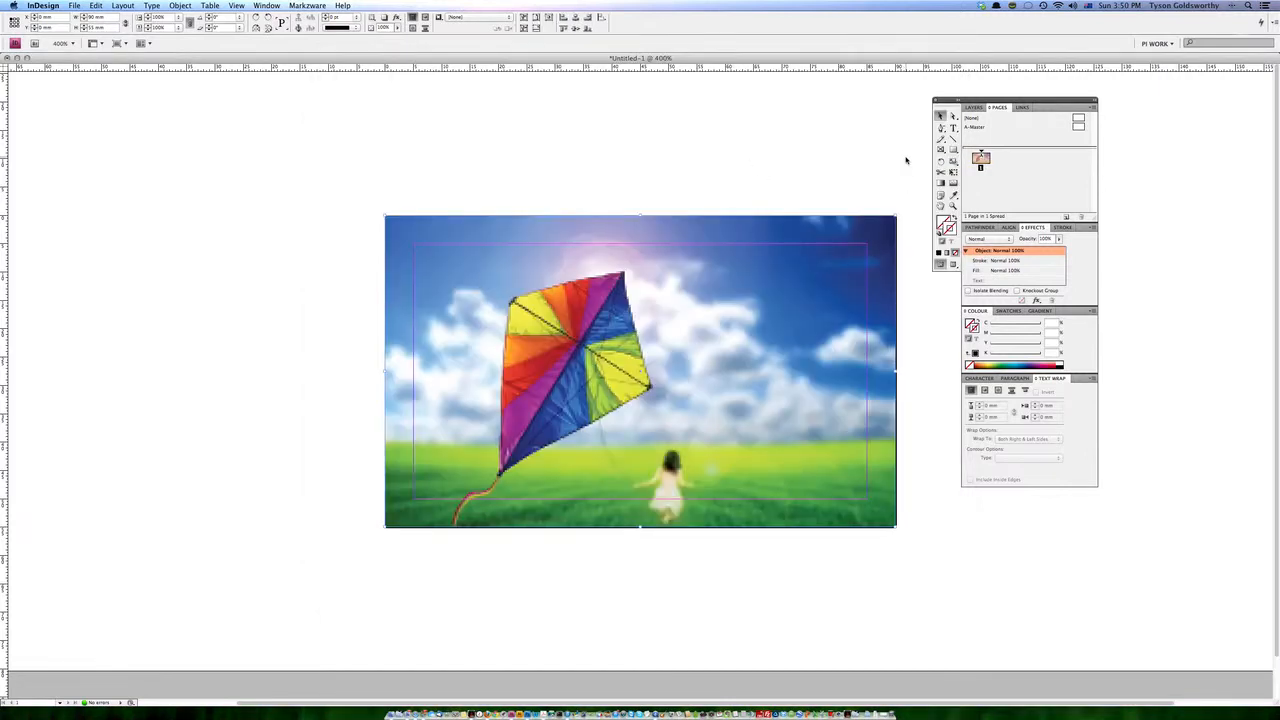
{"action": "key", "text": "super+shift+e"}
{"action": "left_click", "coordinate": [940, 116]}
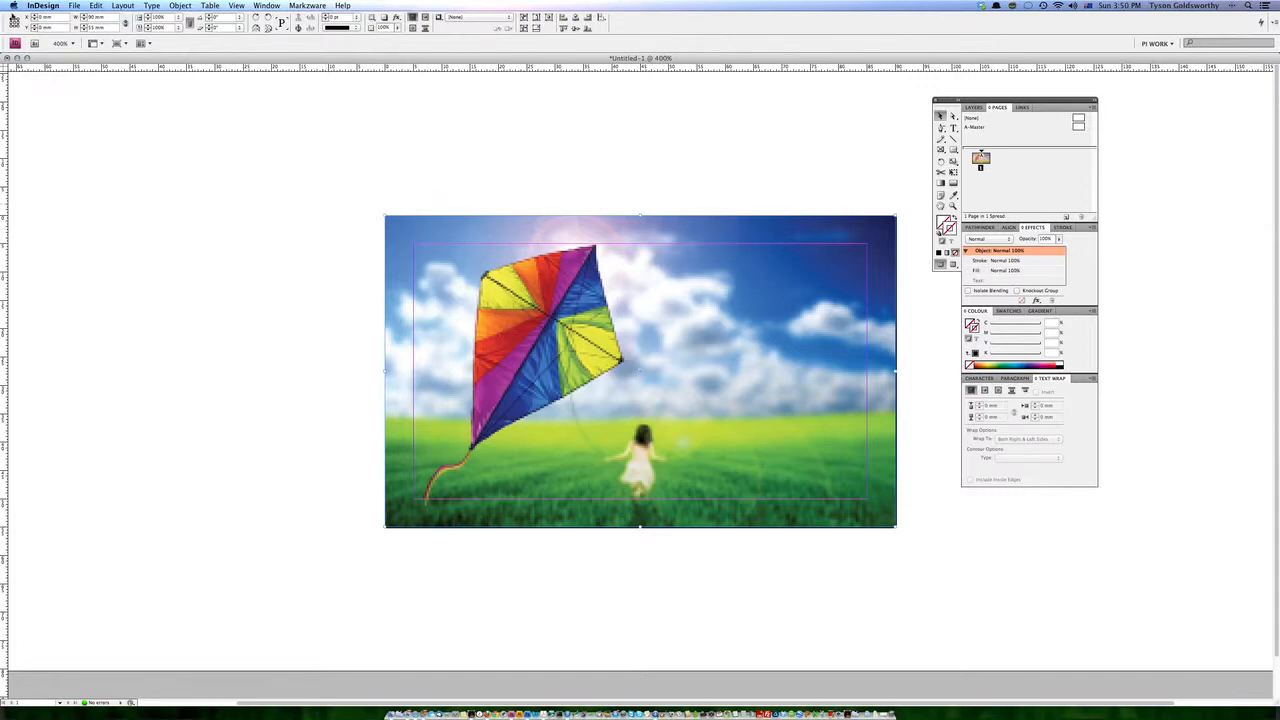
Resize the image frame to 95 mm wide and 60 mm high, applying the height from the frame's centre.
{"action": "mouse_move", "coordinate": [1, 718]}
{"action": "left_click", "coordinate": [213, 222]}
{"action": "left_click_drag", "start_coordinate": [95, 17], "coordinate": [76, 20]}
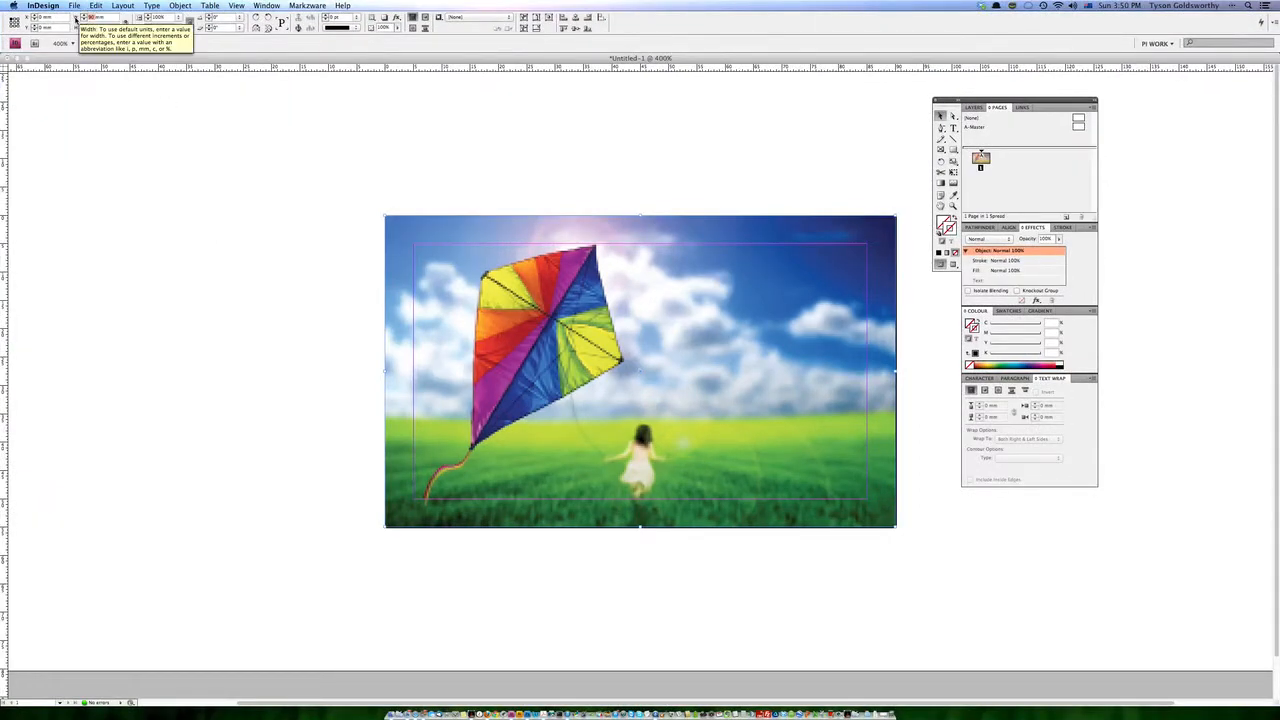
{"action": "type", "text": "80mm"}
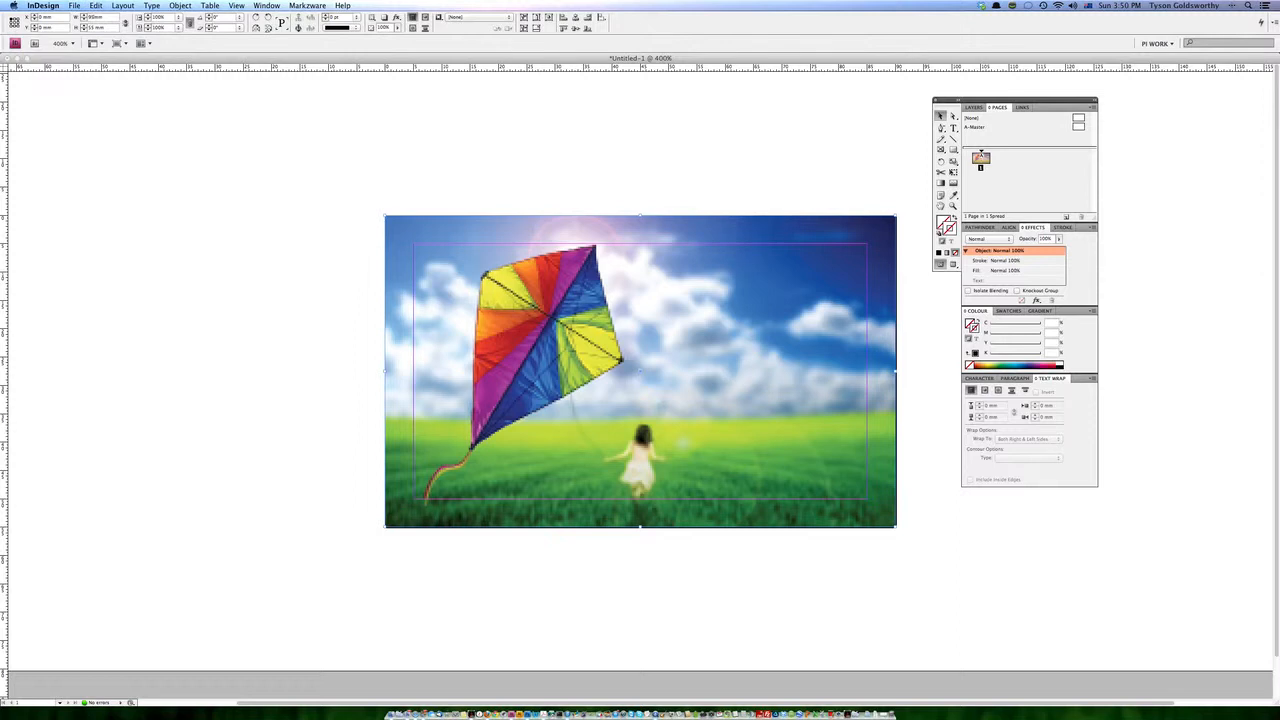
{"action": "left_click_drag", "start_coordinate": [95, 28], "coordinate": [81, 30]}
{"action": "type", "text": "60"}
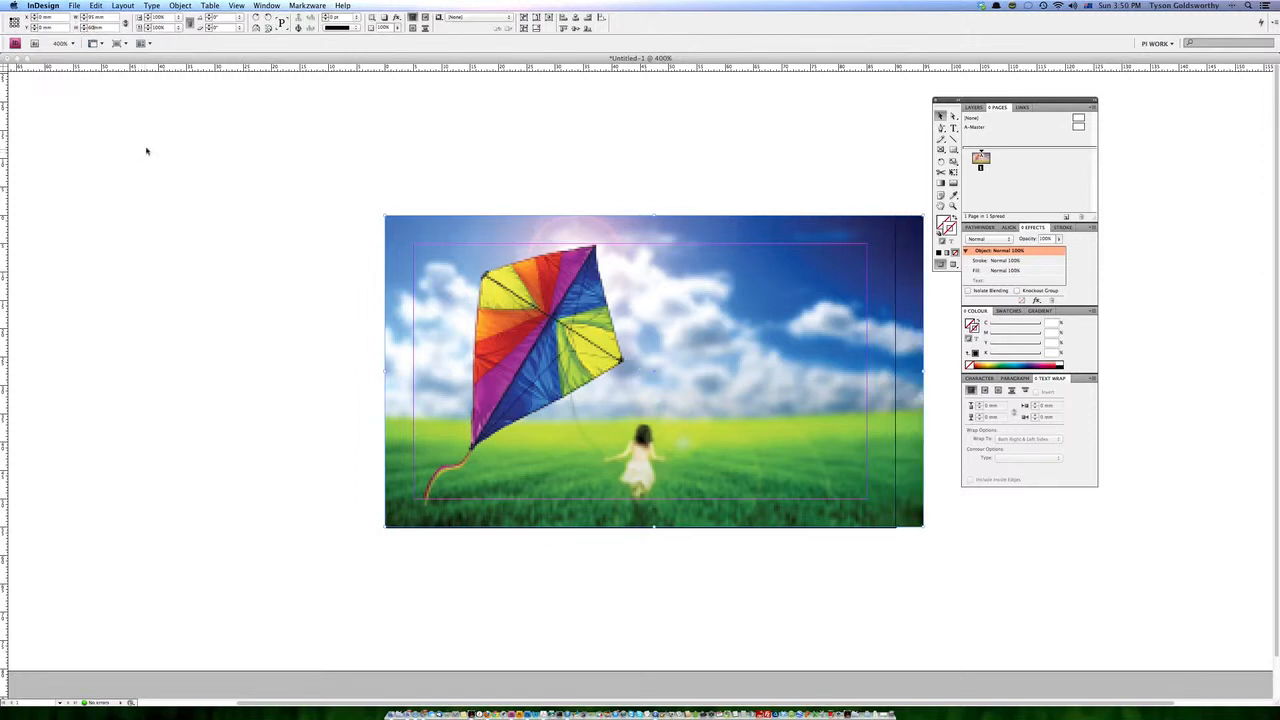
{"action": "left_click", "coordinate": [14, 22]}
{"action": "key", "text": "Return"}
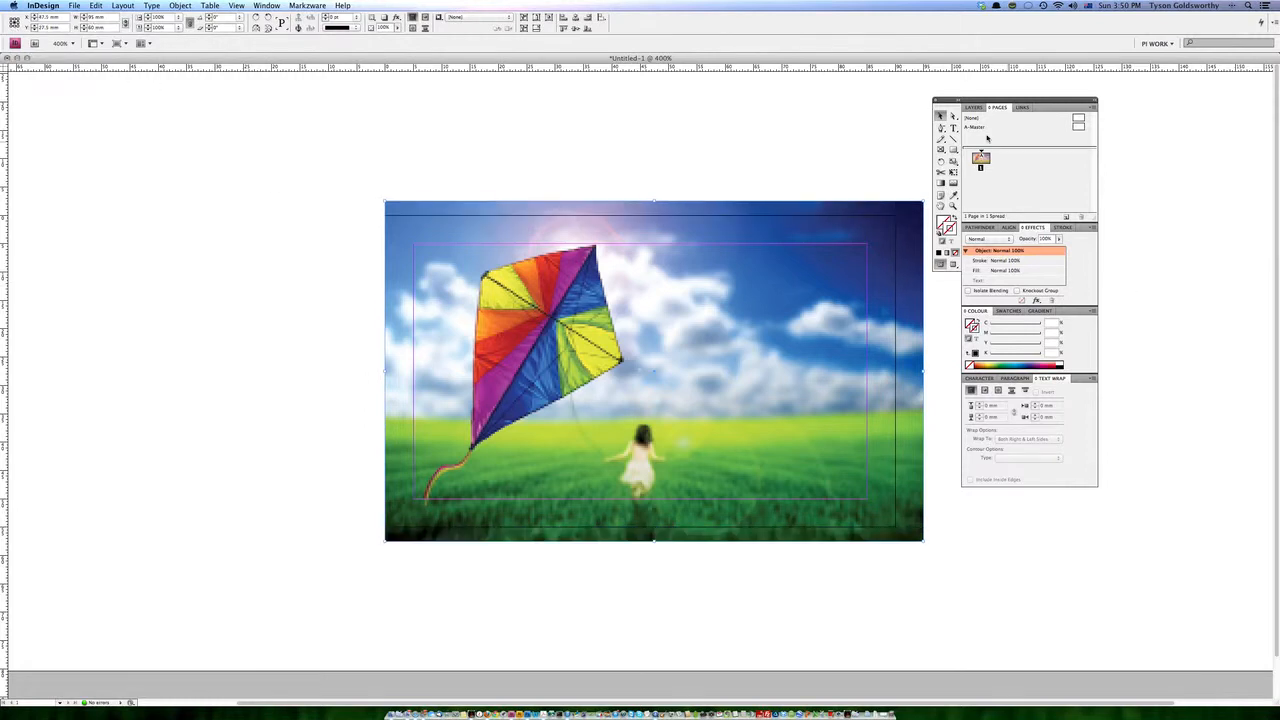
Position the image frame's top-left corner at X -2.5 mm and Y -2.5 mm so it extends evenly past the page edges.
{"action": "left_click_drag", "start_coordinate": [484, 308], "coordinate": [456, 310]}
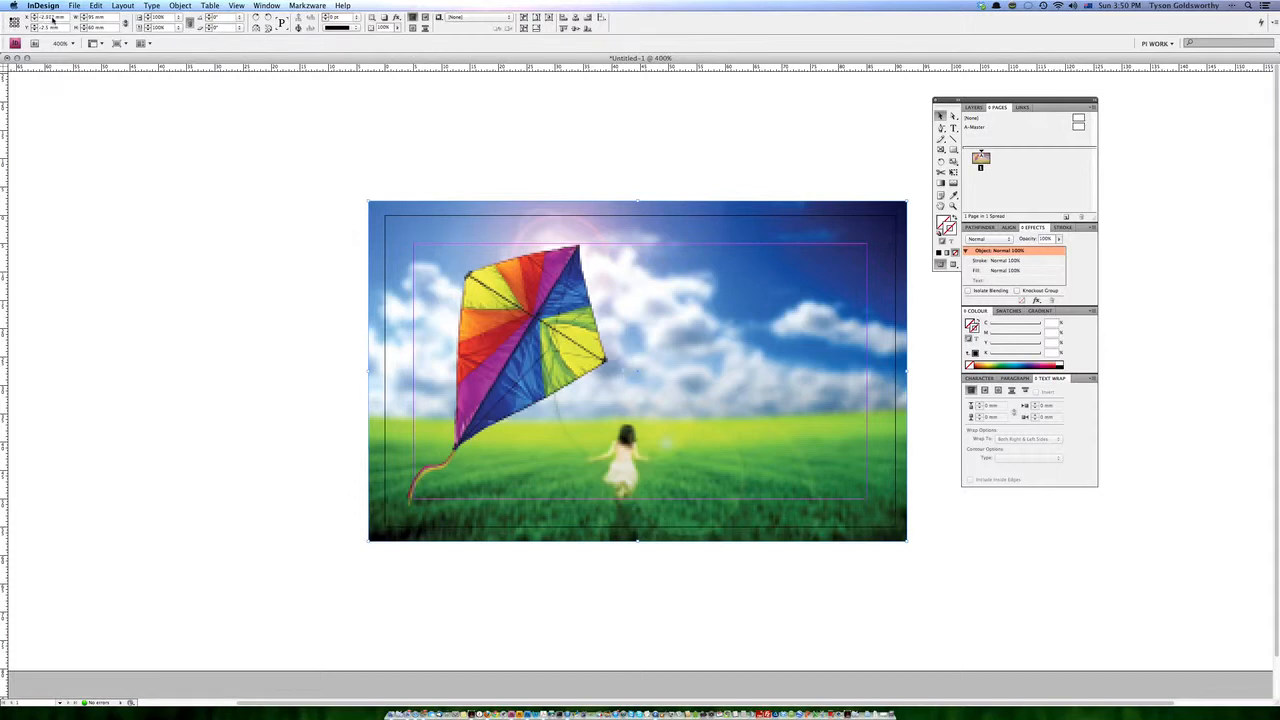
{"action": "left_click_drag", "start_coordinate": [56, 18], "coordinate": [3, 18]}
{"action": "type", "text": "-2mm"}
{"action": "key", "text": "ctrl+Up"}
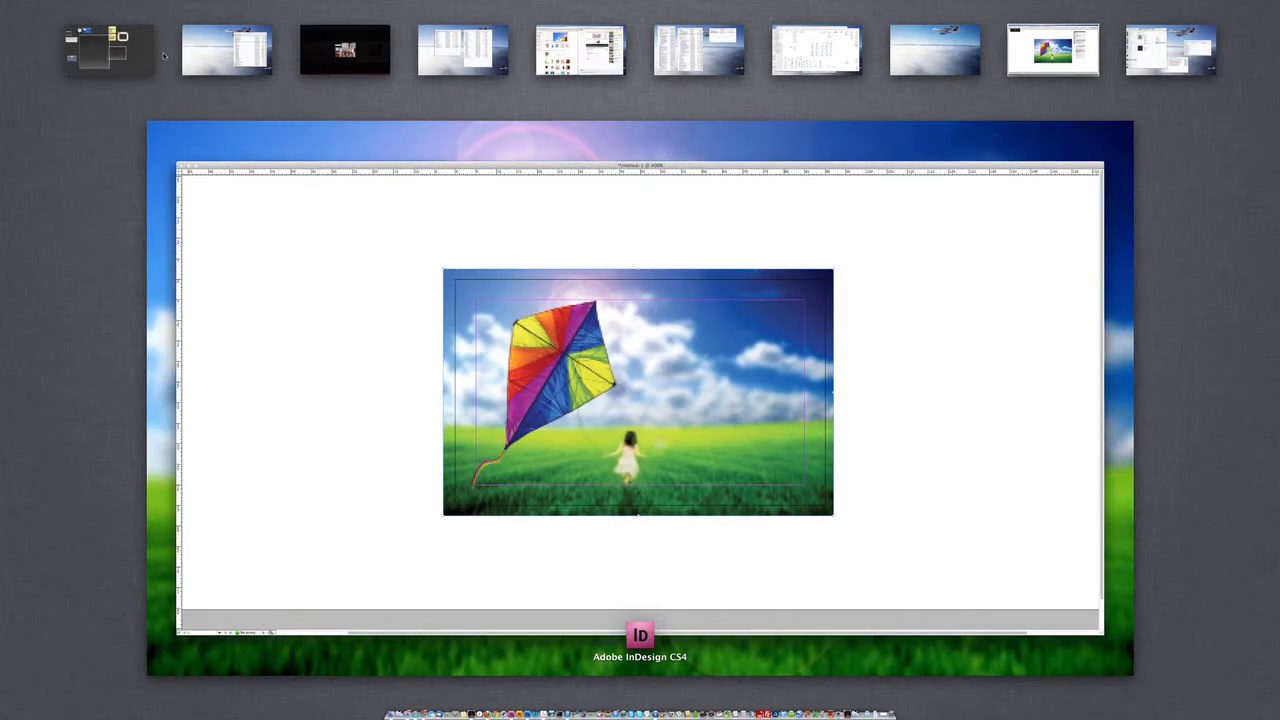
{"action": "key", "text": "ctrl+Up"}
{"action": "key", "text": "Tab"}
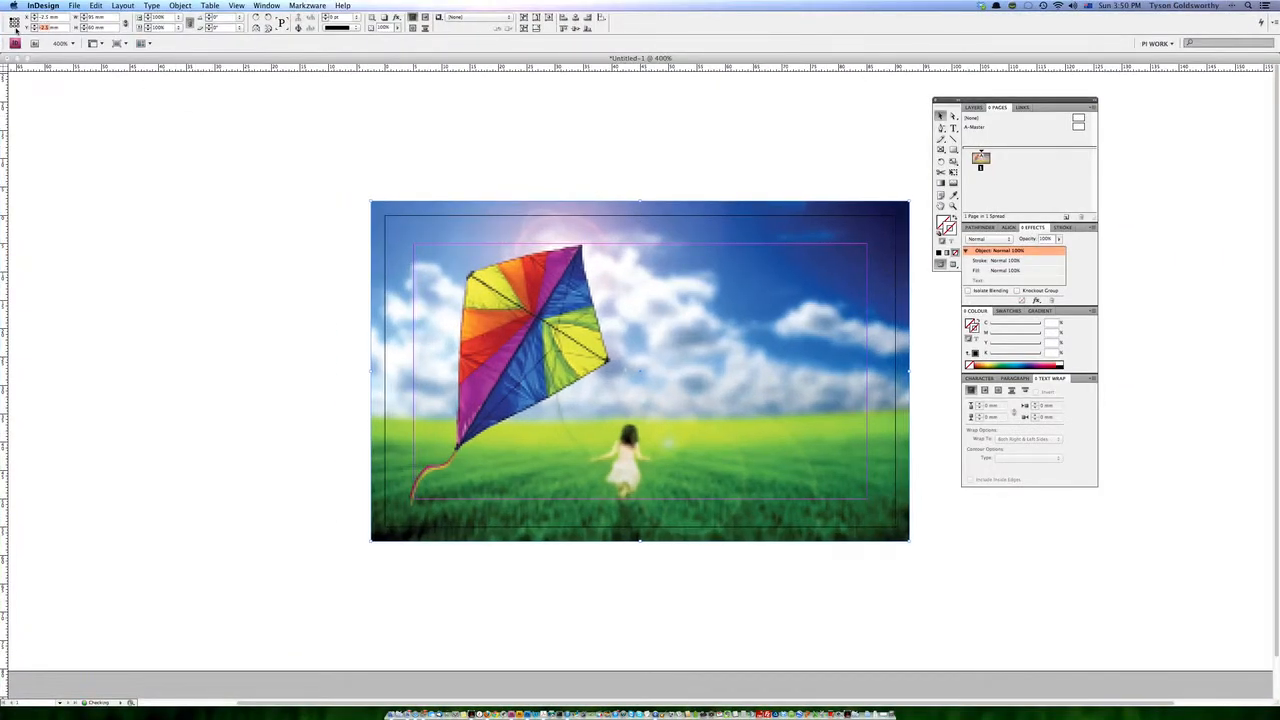
{"action": "type", "text": "-5"}
{"action": "key", "text": "Tab"}
{"action": "left_click", "coordinate": [871, 136]}
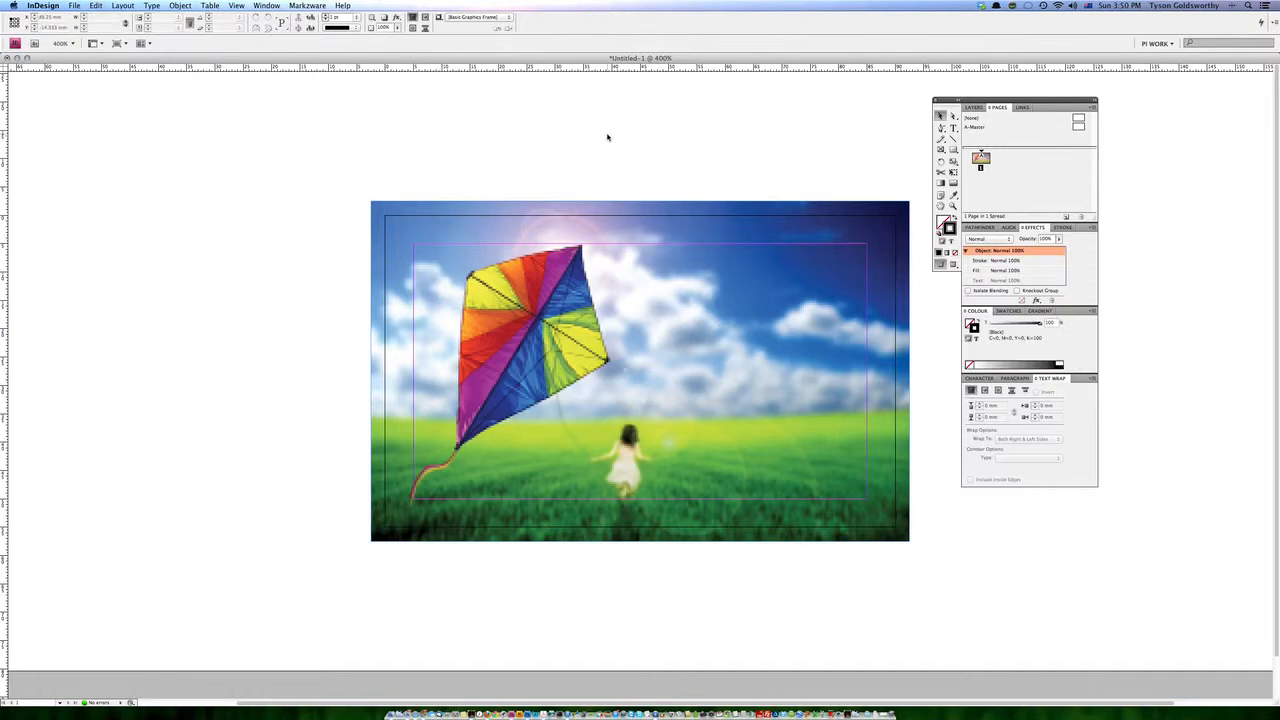
Add a text frame about 56 × 31 mm at the upper-left margin corner containing "Text here".
{"action": "key", "text": "t"}
{"action": "left_click_drag", "start_coordinate": [415, 245], "coordinate": [728, 416]}
{"action": "type", "text": "Te"}
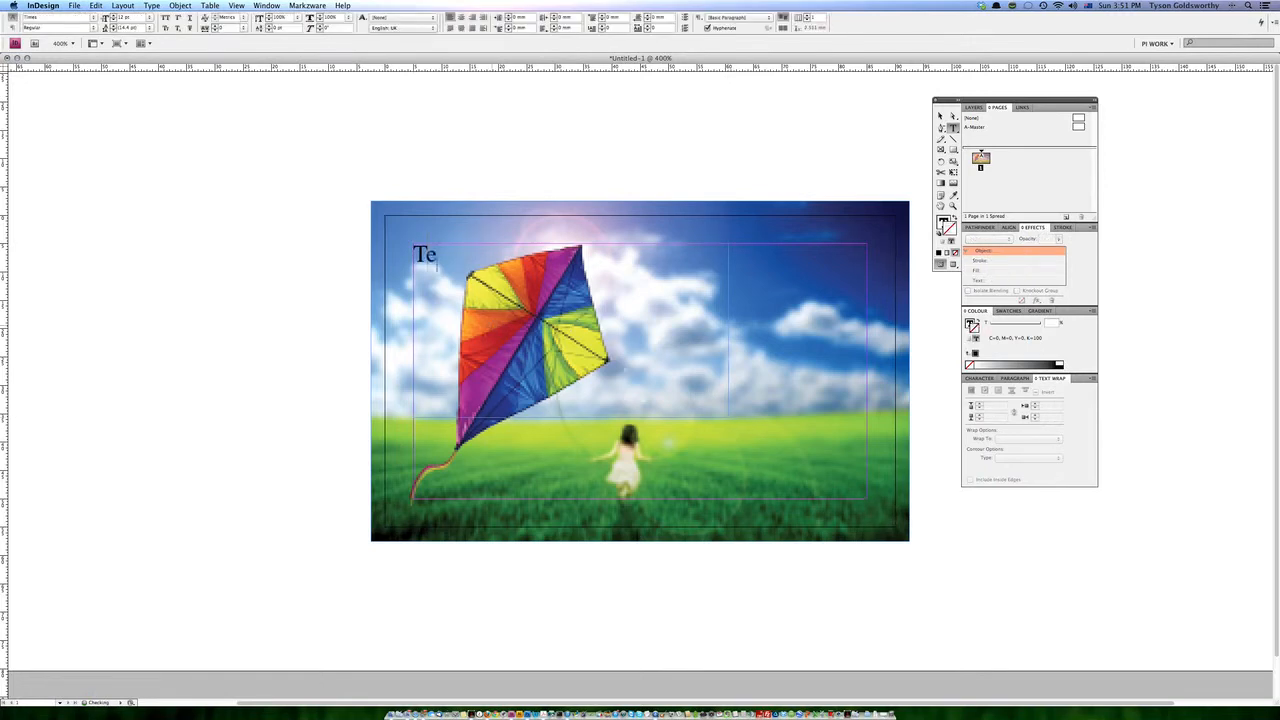
{"action": "type", "text": "xt here"}
{"action": "key", "text": "super+a"}
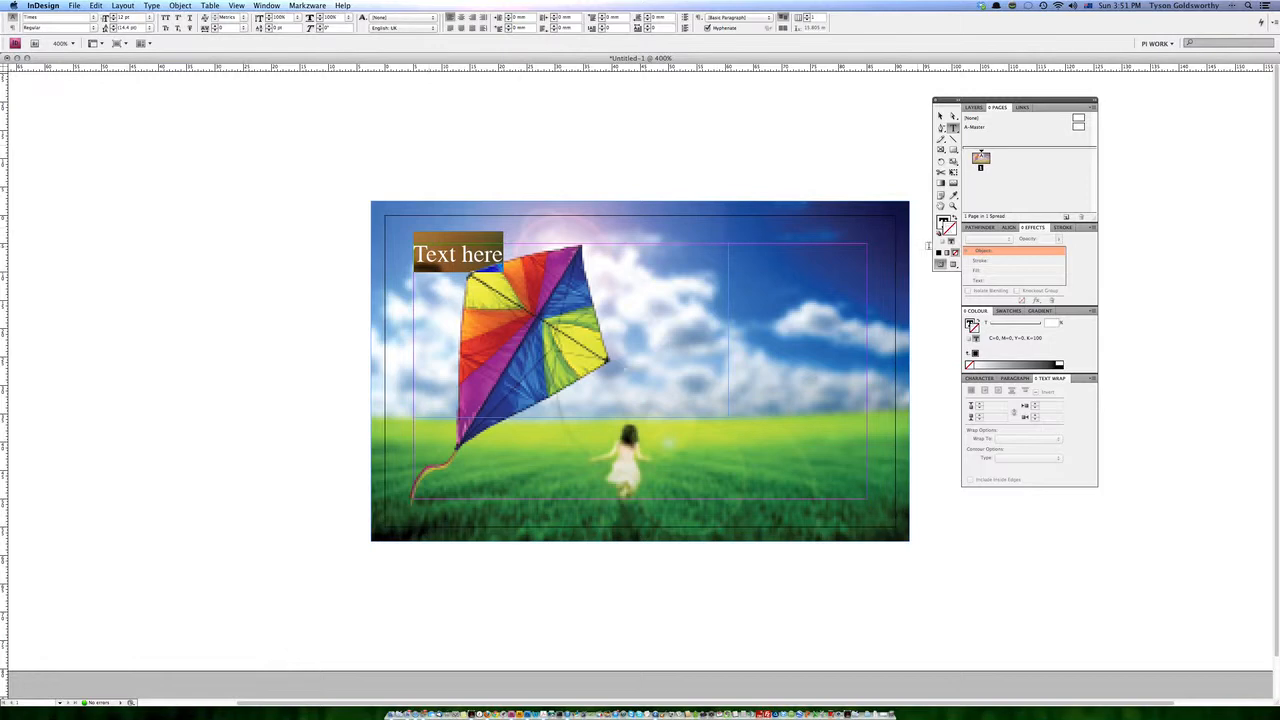
{"action": "left_click", "coordinate": [940, 117]}
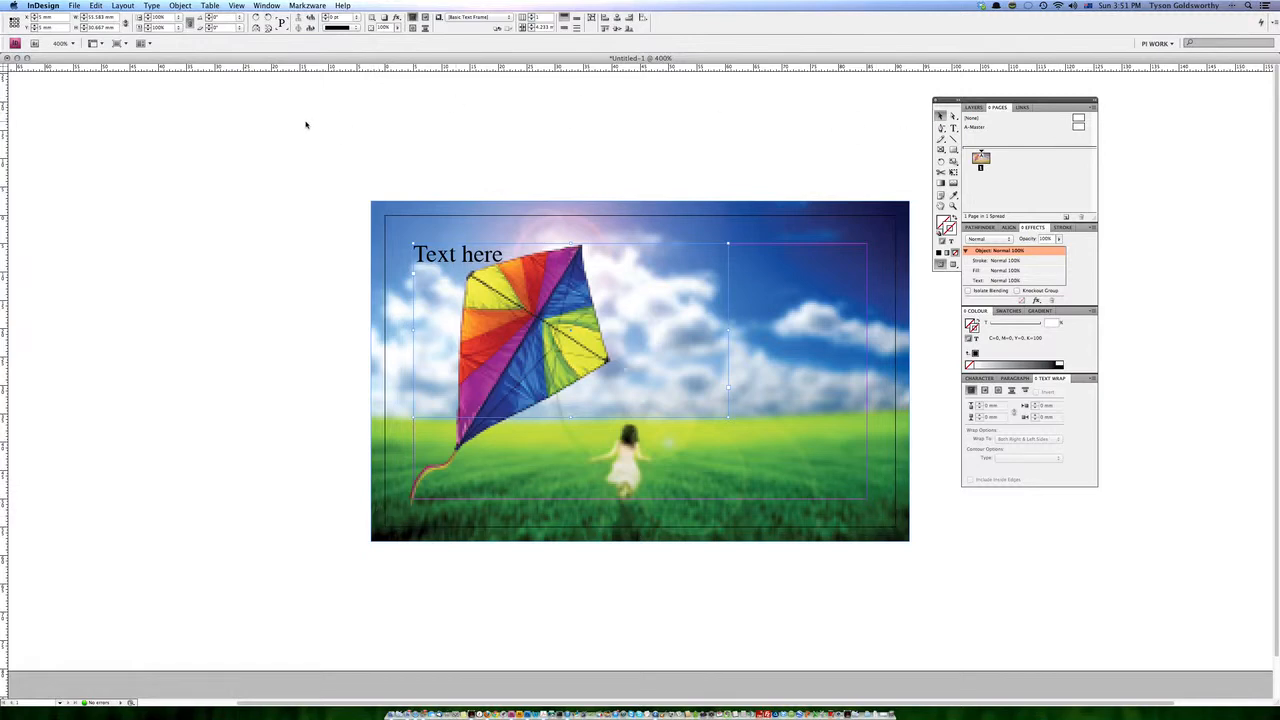
Save the document in the Biz Card Setup folder as TPT_BizCard_2pp_90x55.indd.
{"action": "key", "text": "super+s"}
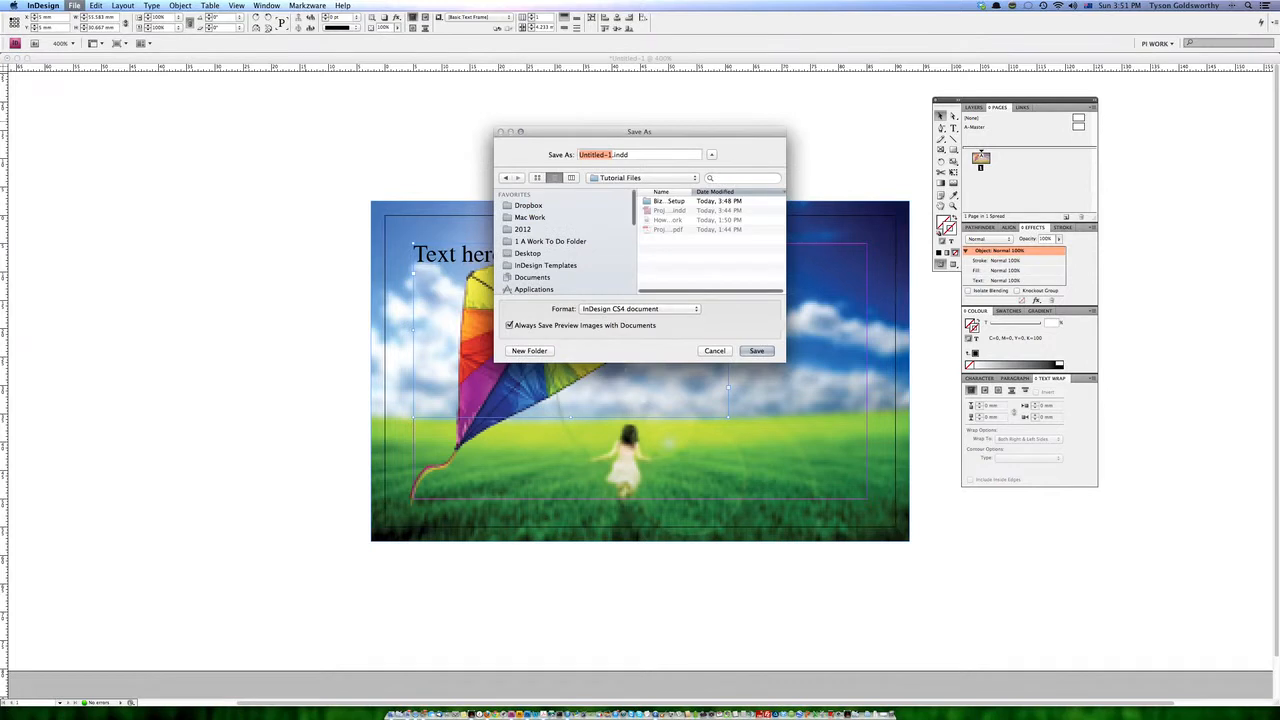
{"action": "double_click", "coordinate": [668, 201]}
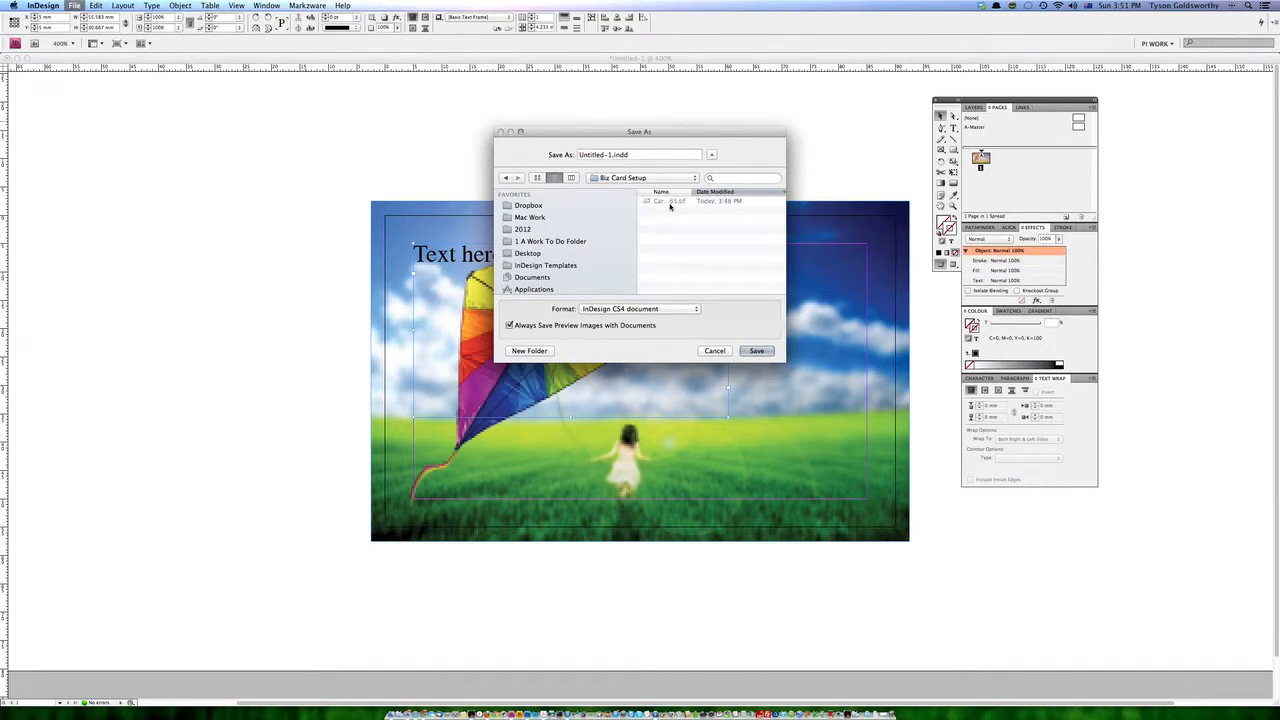
{"action": "left_click_drag", "start_coordinate": [612, 155], "coordinate": [562, 157]}
{"action": "type", "text": "TPT_BizCard_2pp_90x55"}
{"action": "left_click", "coordinate": [762, 352]}
{"action": "left_click", "coordinate": [758, 351]}
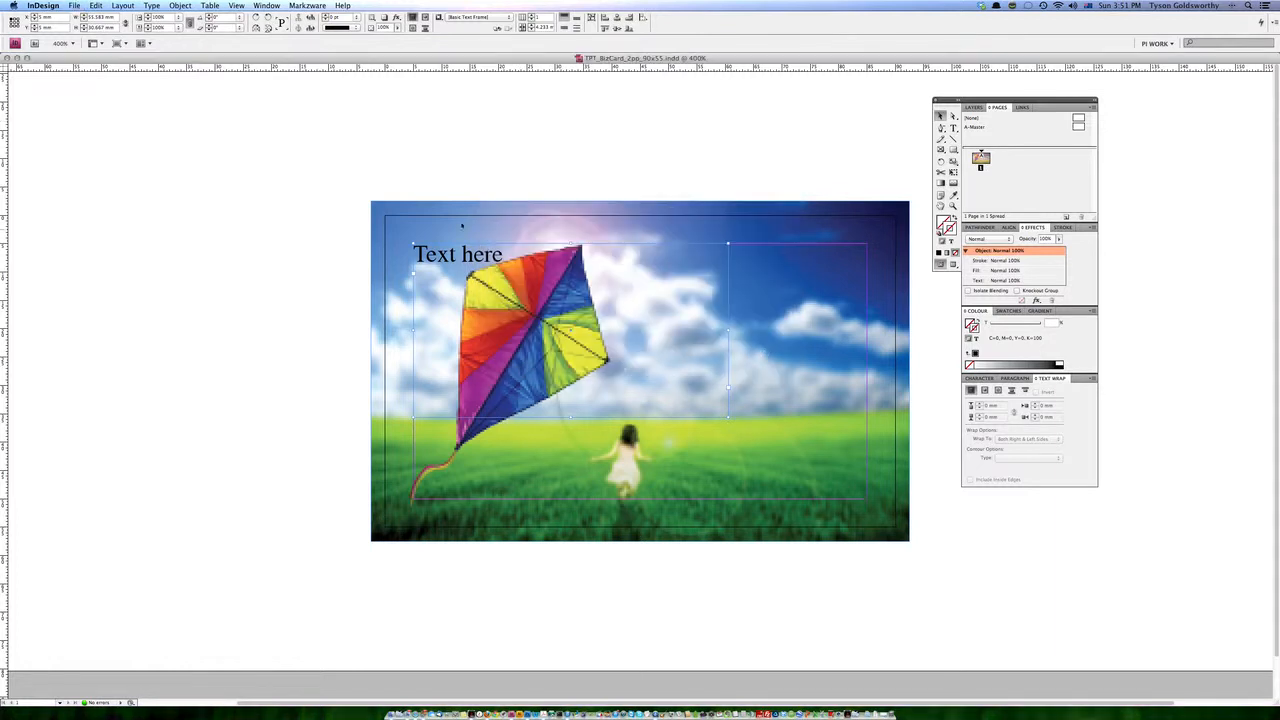
Start a PDF export with the Press Quality preset, saving TPT_BizCard_2pp_90x55.pdf in the Biz Card Setup folder.
{"action": "left_click", "coordinate": [74, 5]}
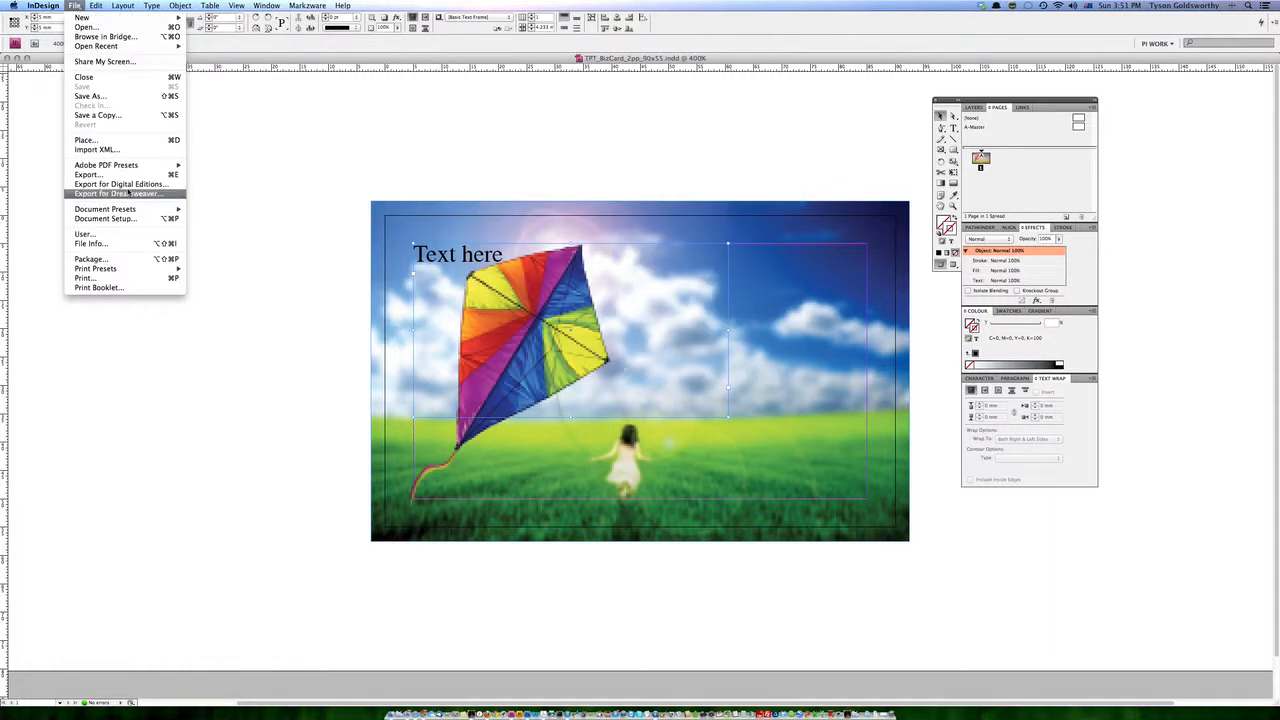
{"action": "mouse_move", "coordinate": [128, 168]}
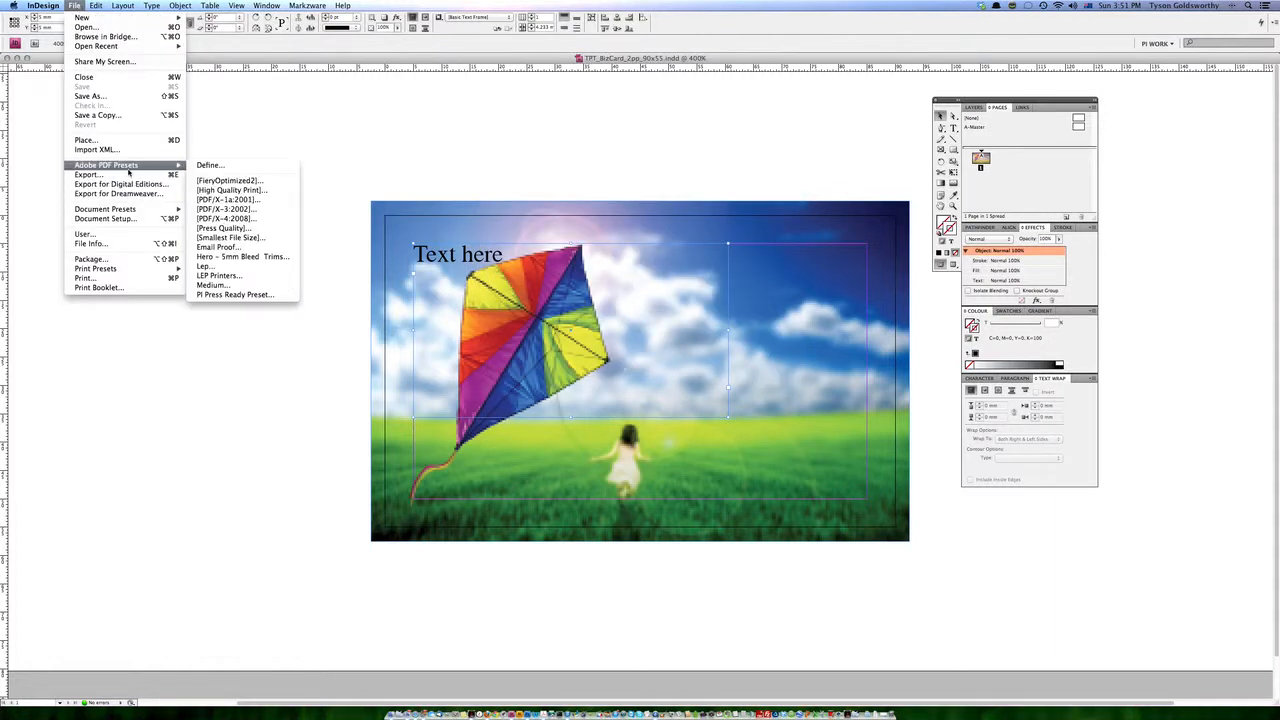
{"action": "left_click", "coordinate": [259, 228]}
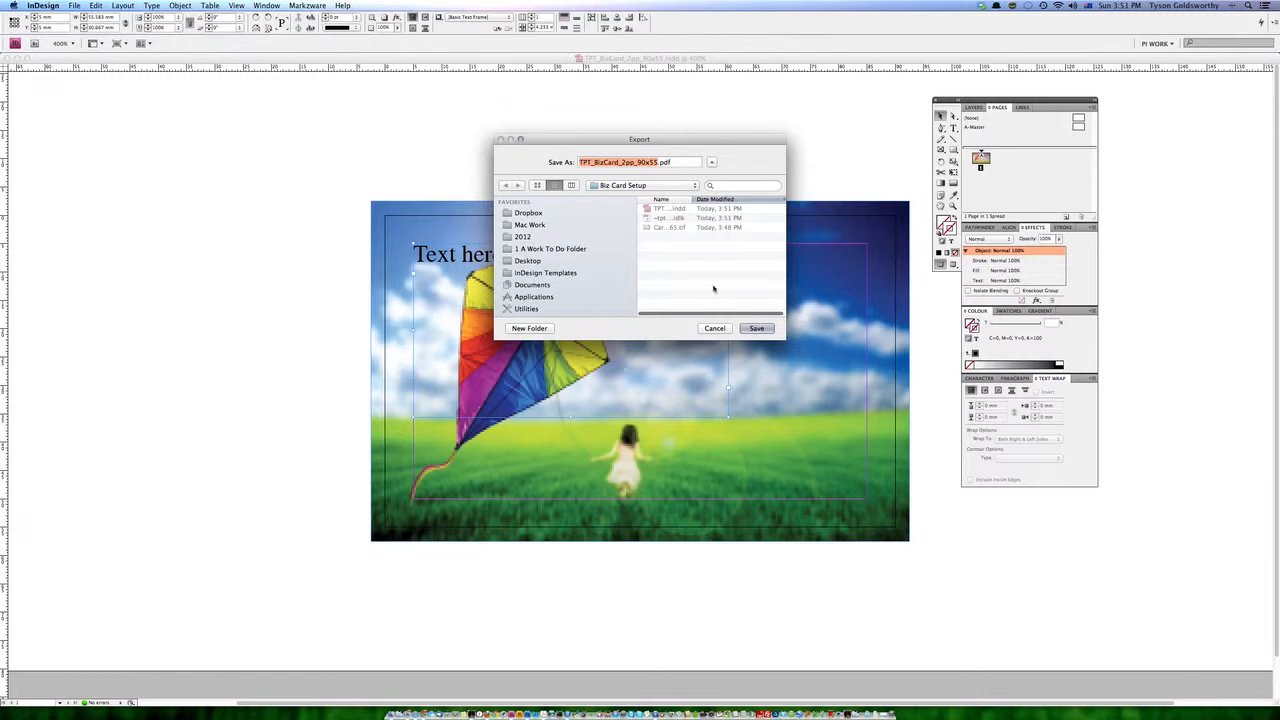
{"action": "left_click", "coordinate": [759, 330]}
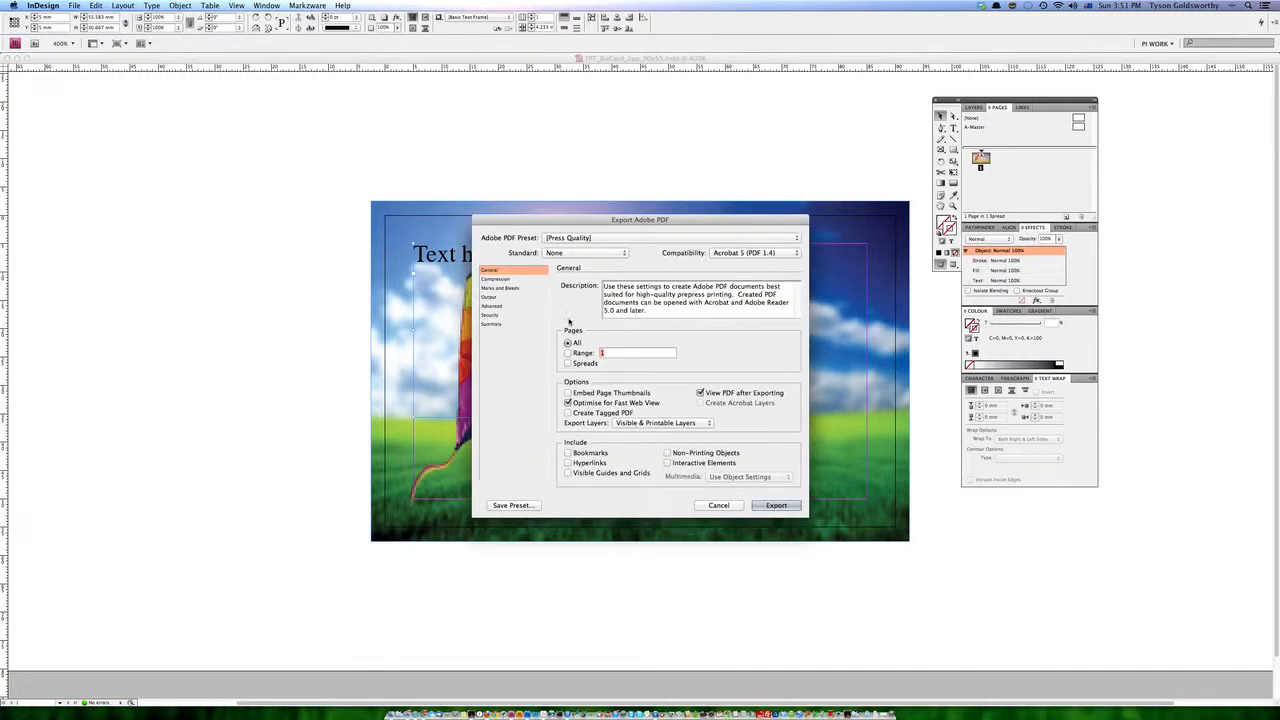
Enable crop marks, set the bleed to 5 mm on all sides and export the PDF.
{"action": "left_click", "coordinate": [499, 288]}
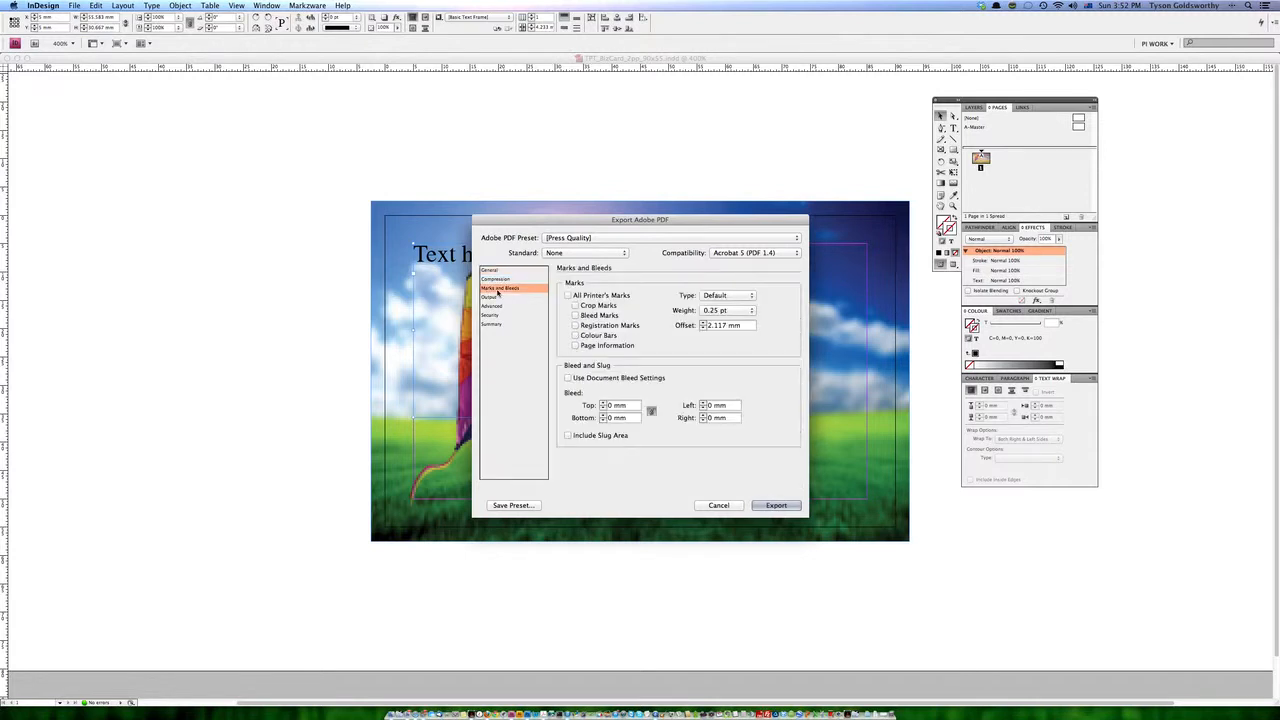
{"action": "left_click", "coordinate": [576, 305]}
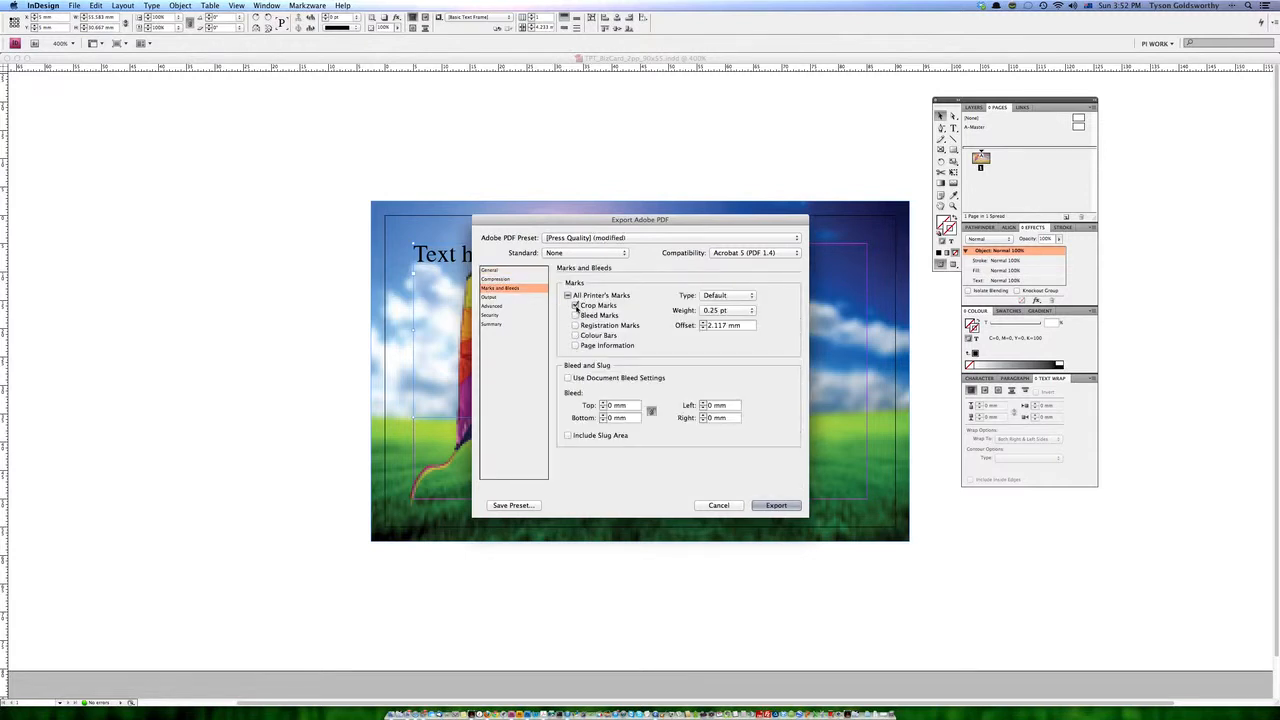
{"action": "left_click", "coordinate": [603, 404]}
{"action": "left_click", "coordinate": [603, 404]}
{"action": "left_click", "coordinate": [603, 404]}
{"action": "left_click", "coordinate": [603, 404]}
{"action": "left_click", "coordinate": [603, 404]}
{"action": "left_click", "coordinate": [786, 506]}
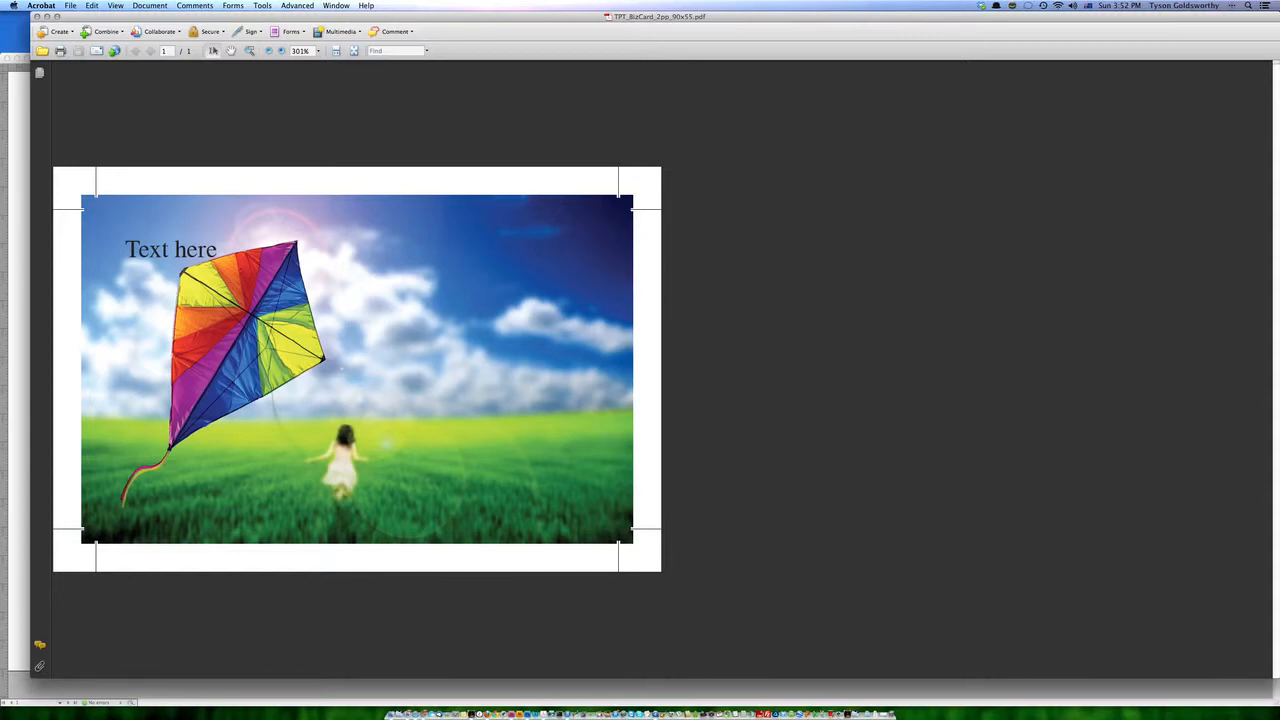
{"action": "left_click", "coordinate": [92, 210]}
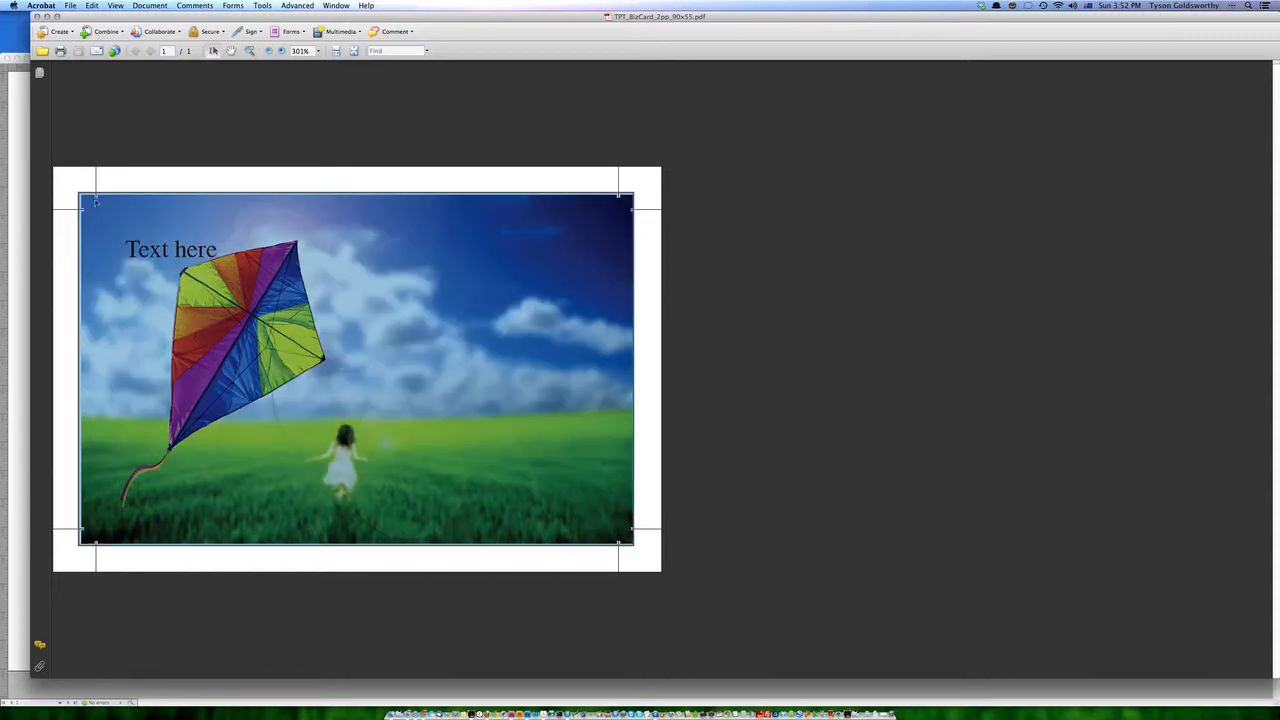
{"action": "left_click", "coordinate": [131, 181]}
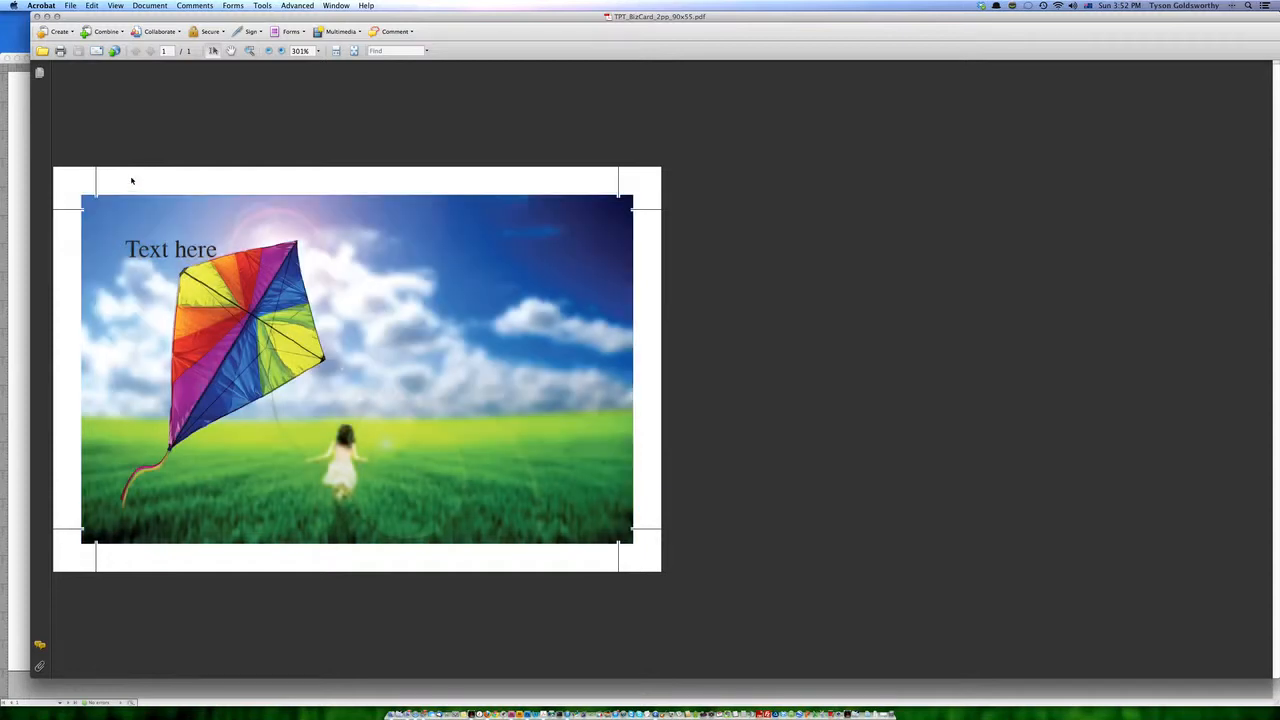